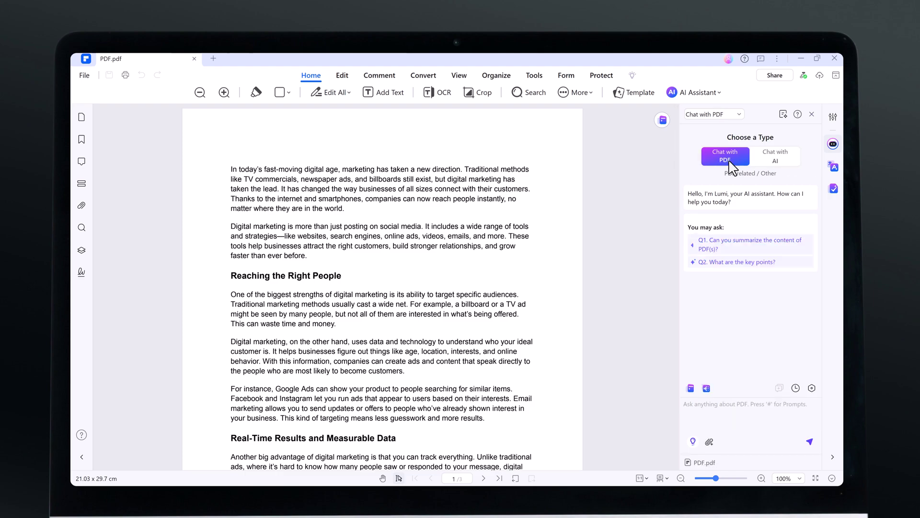
# Step: Switch the AI assistant to Chat with PDF, then ask for a summary and why real-time feedback matters
pyautogui.click(771, 158)
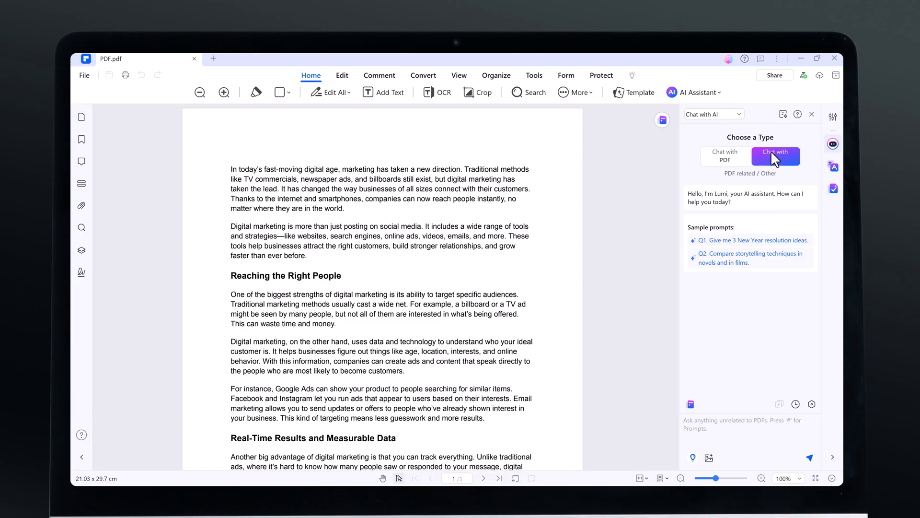
pyautogui.click(726, 160)
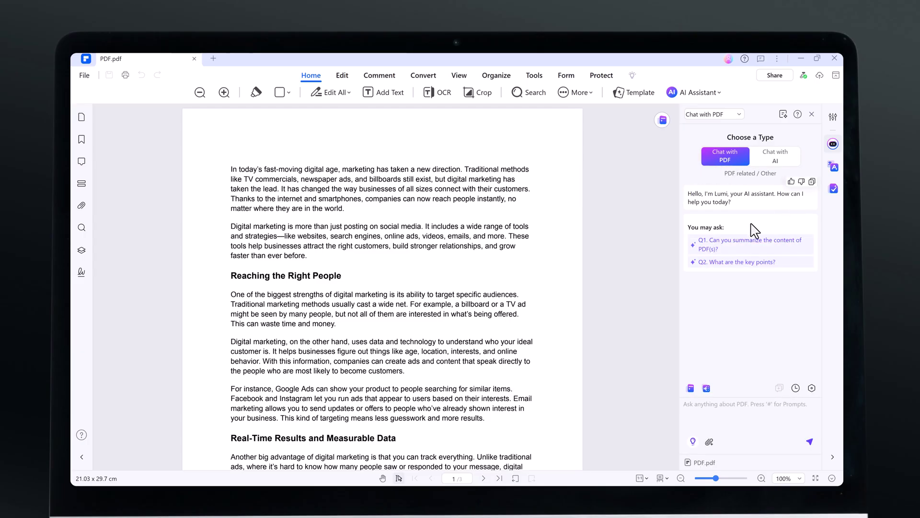
pyautogui.click(733, 242)
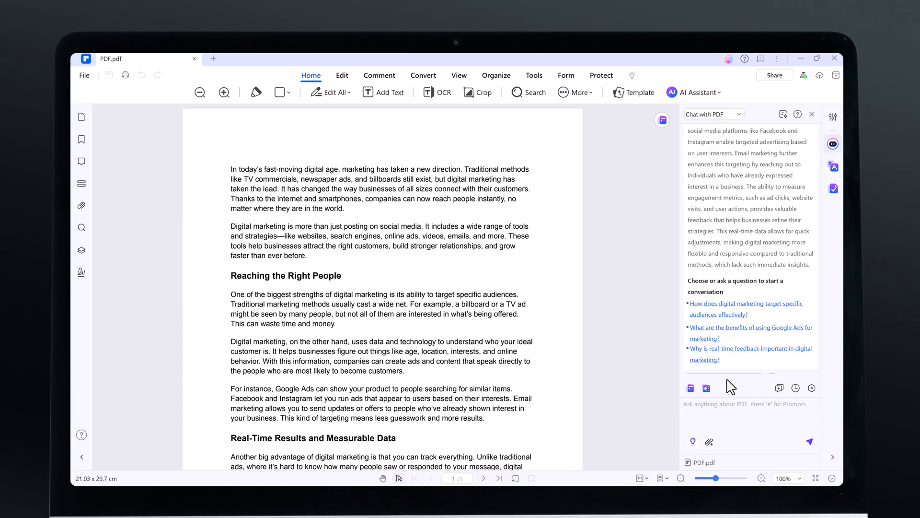
pyautogui.click(718, 359)
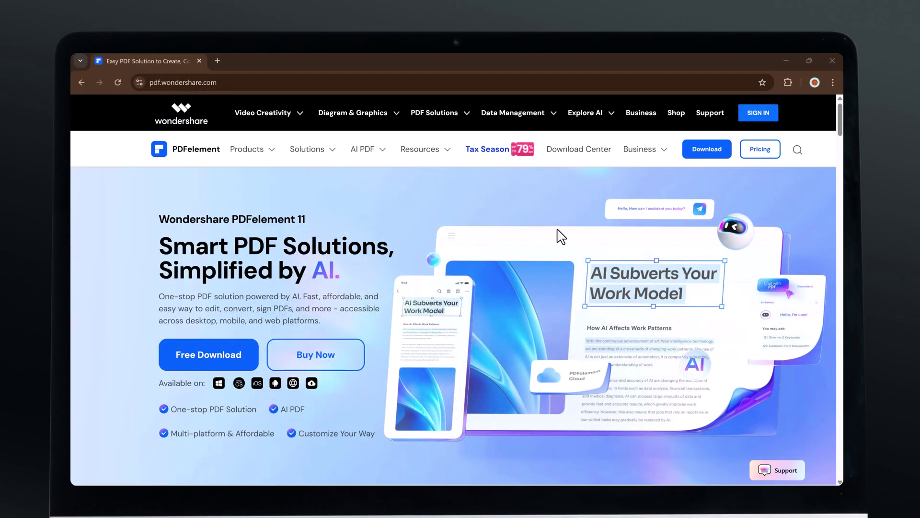
# Step: View the Edit, Convert, OCR, E-Sign, Create, Organize, Read and Form feature descriptions on the website
pyautogui.scroll(-8, 558, 234)
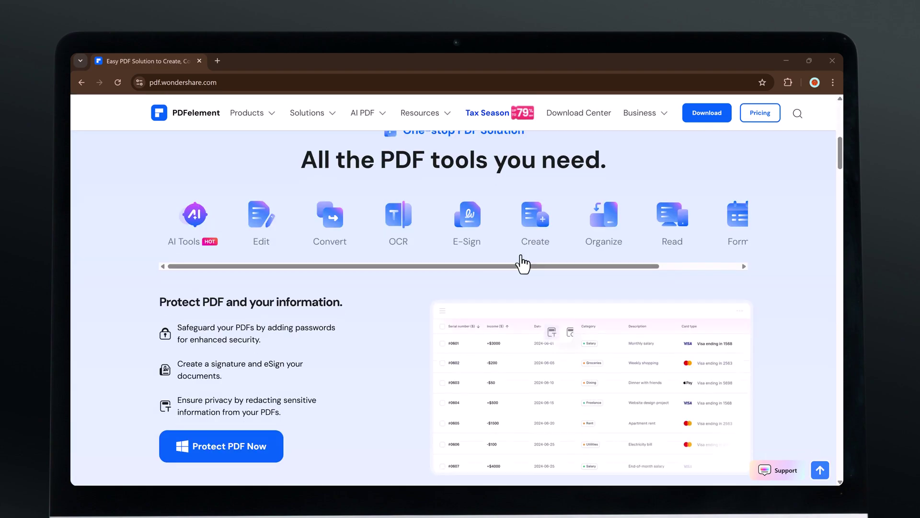
pyautogui.scroll(-1, 523, 264)
pyautogui.click(259, 185)
pyautogui.click(341, 182)
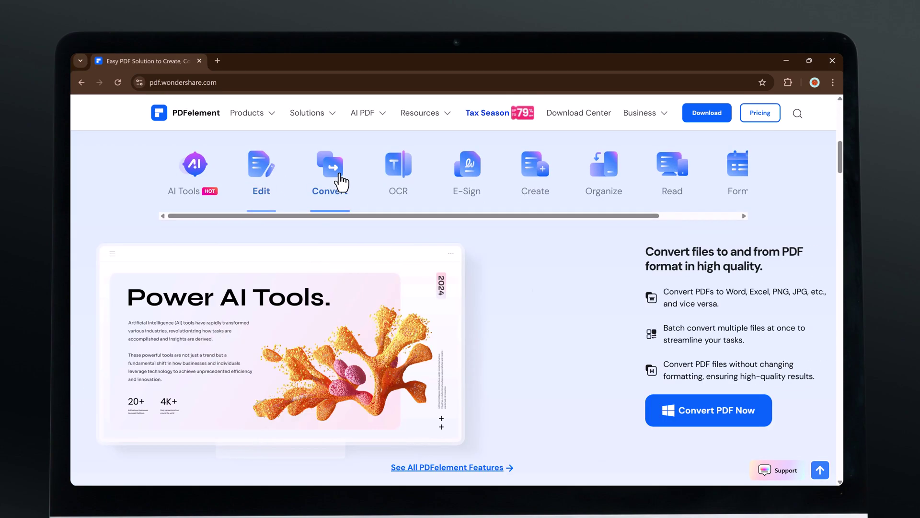
pyautogui.click(397, 187)
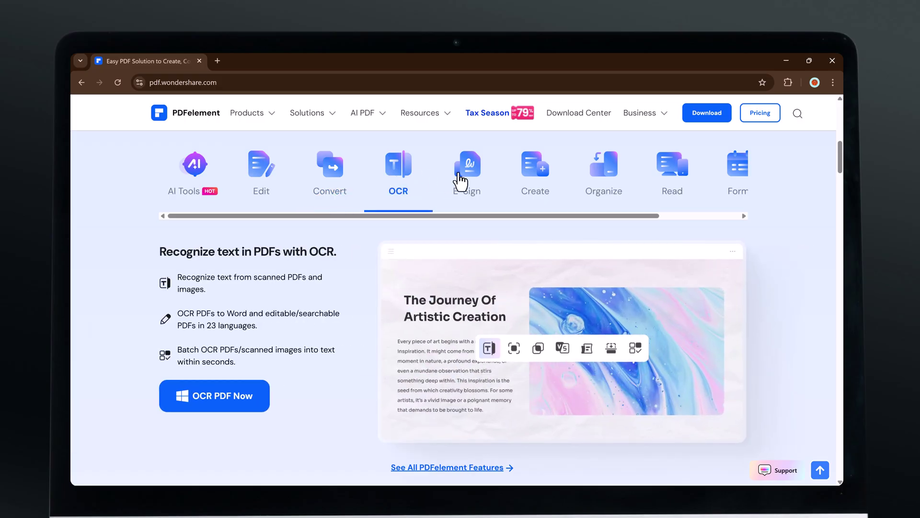
pyautogui.click(461, 181)
pyautogui.click(537, 182)
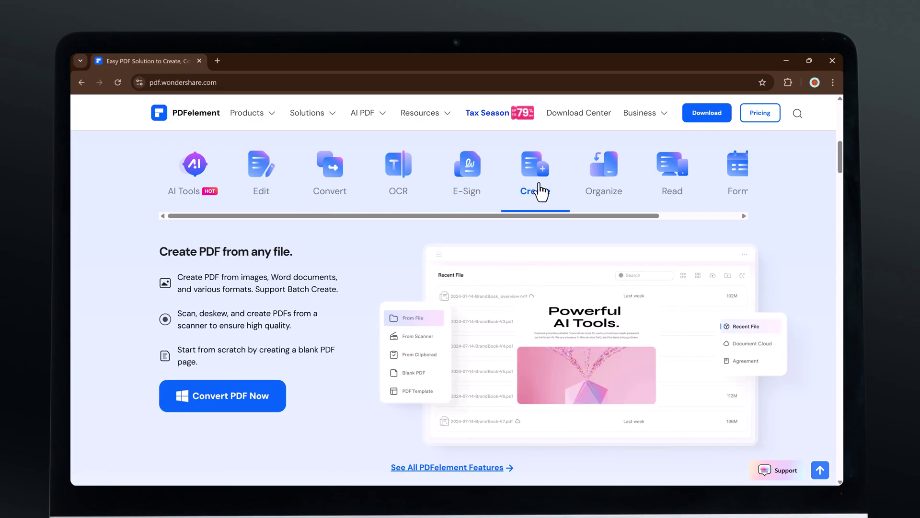
pyautogui.click(595, 181)
pyautogui.click(682, 181)
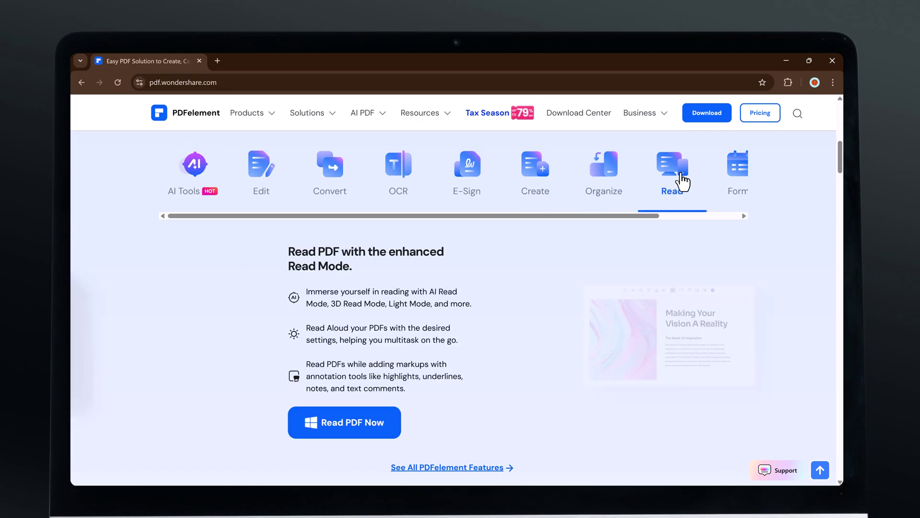
pyautogui.click(740, 188)
# Step: Scroll down the website to the AI tools overview row
pyautogui.scroll(-2, 645, 247)
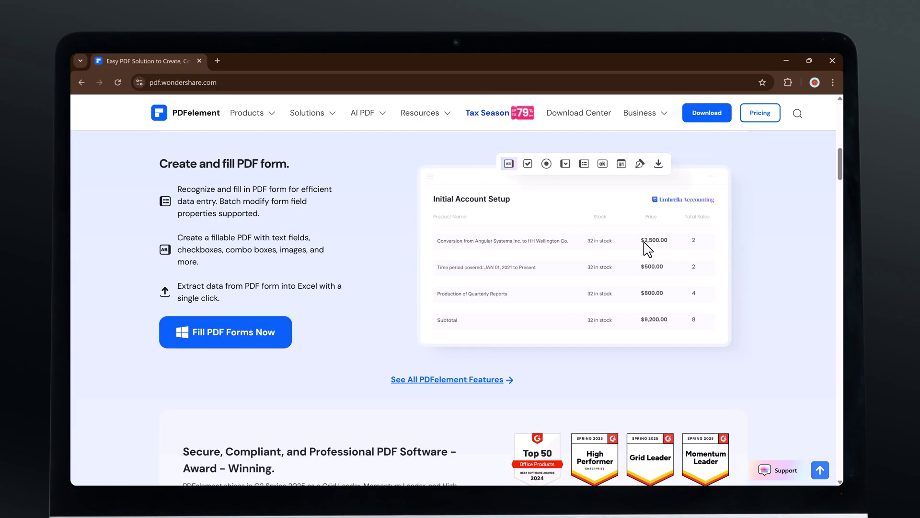
pyautogui.scroll(-3, 648, 246)
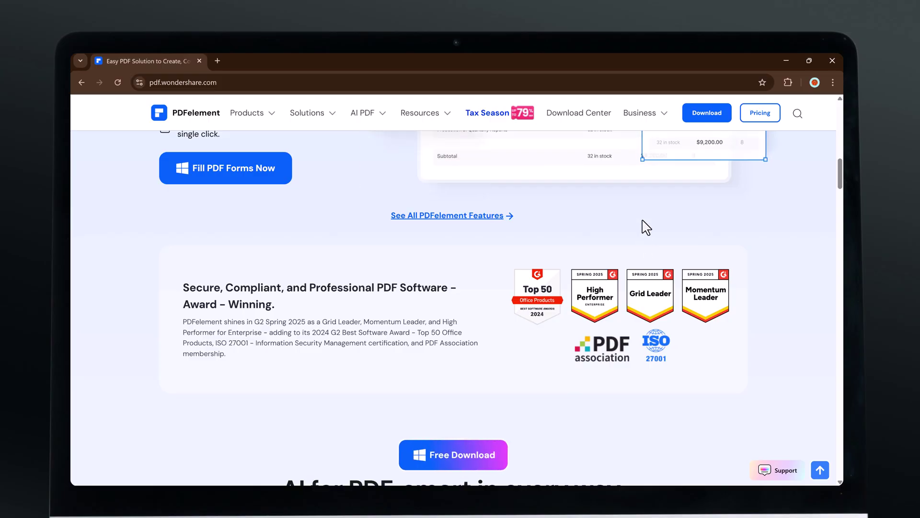
pyautogui.scroll(-4, 646, 228)
pyautogui.scroll(-1, 644, 228)
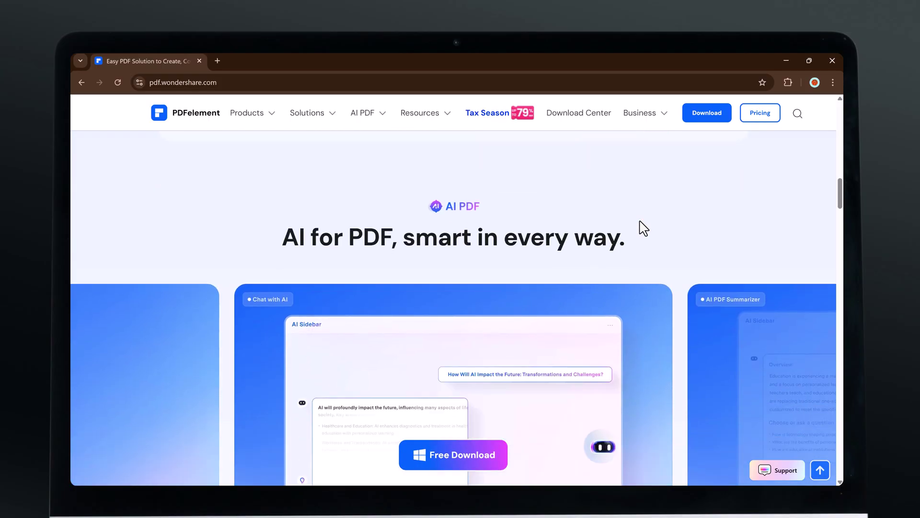
pyautogui.scroll(-1, 644, 228)
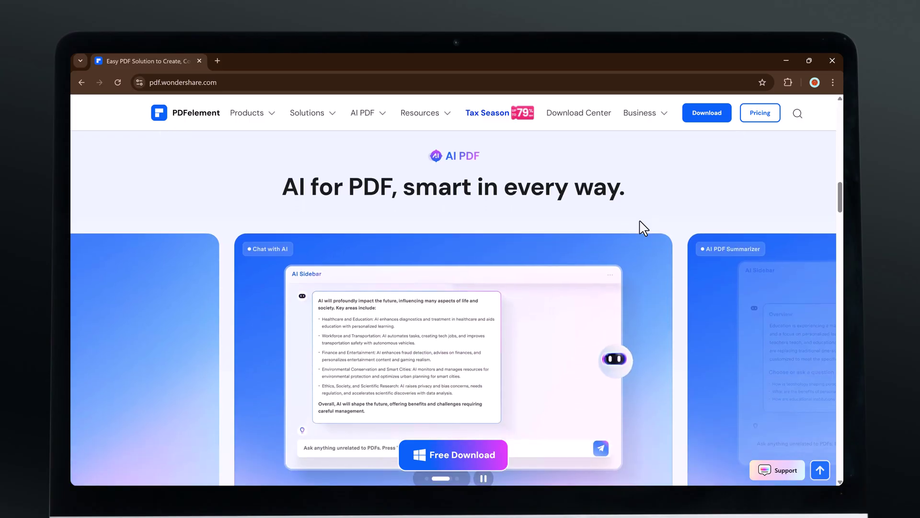
pyautogui.scroll(-2, 643, 227)
pyautogui.scroll(-4, 645, 228)
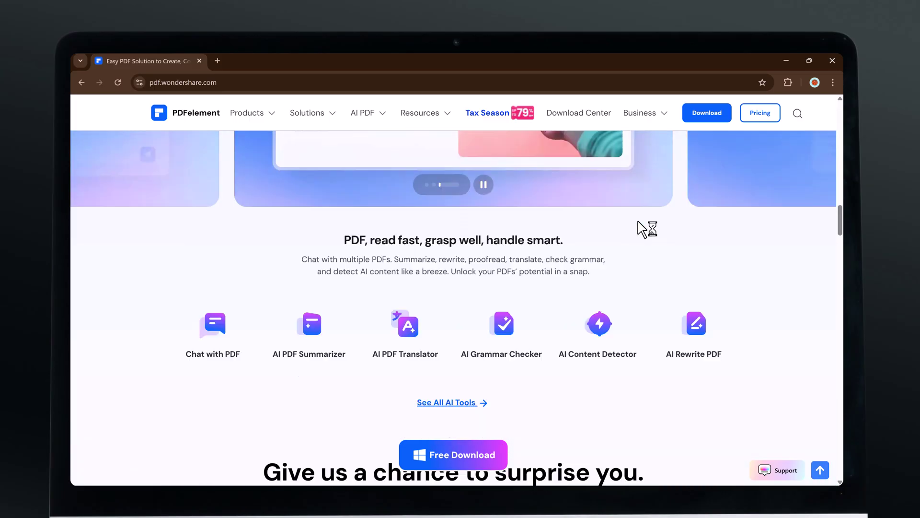
pyautogui.scroll(-2, 283, 312)
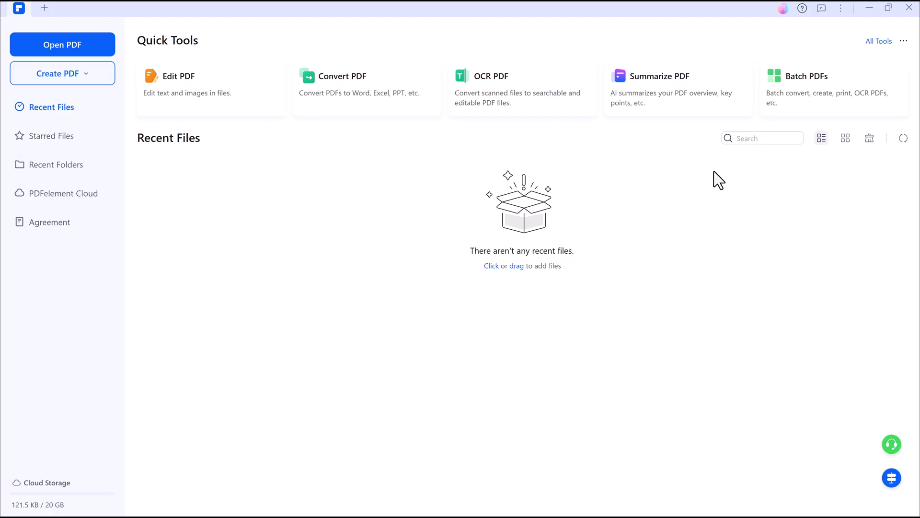
# Step: Open PDF.pdf in PDFelement and scroll through its pages
pyautogui.click(88, 35)
pyautogui.doubleClick(141, 78)
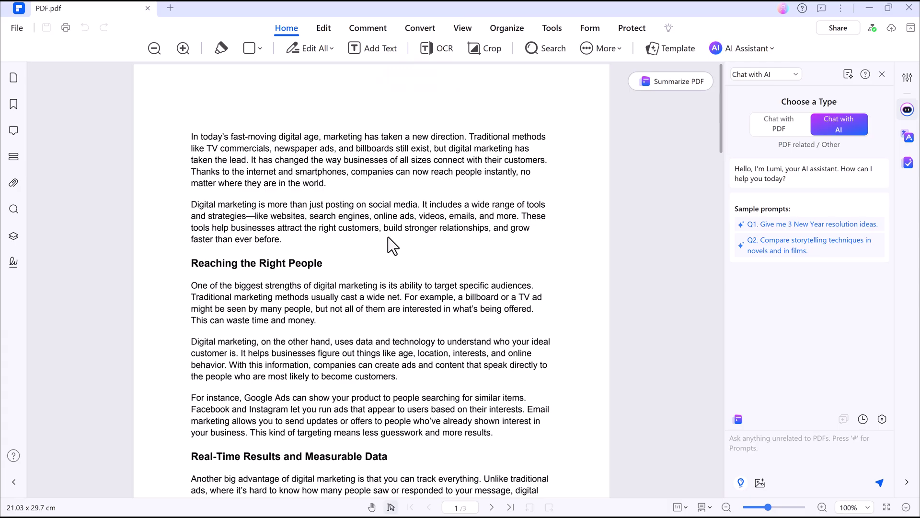
pyautogui.scroll(-5, 387, 238)
pyautogui.scroll(-12, 387, 238)
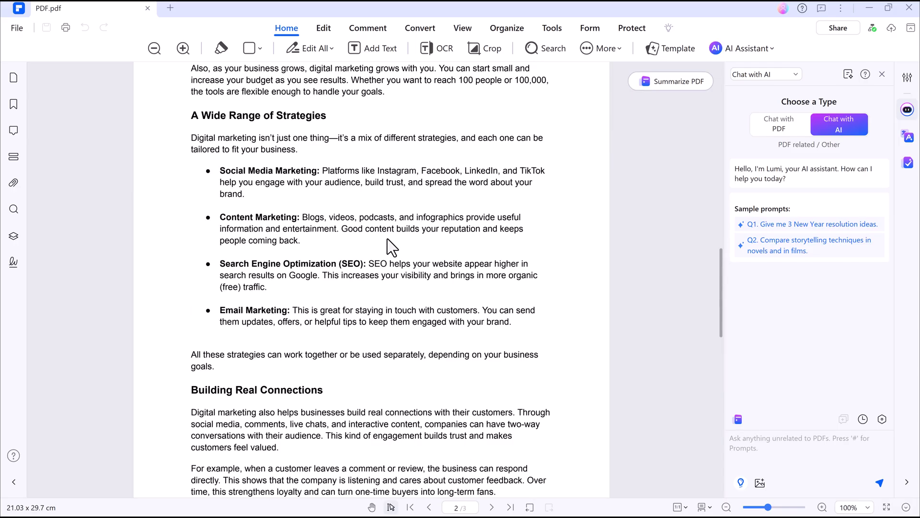
pyautogui.scroll(-2, 387, 246)
pyautogui.scroll(15, 387, 247)
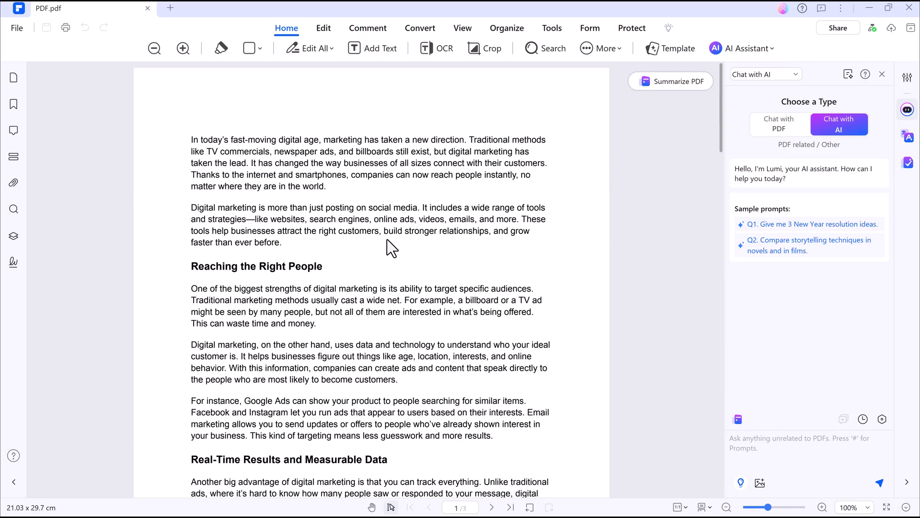
# Step: In Chat with PDF, ask for a summary and why real-time feedback matters in digital marketing
pyautogui.click(783, 130)
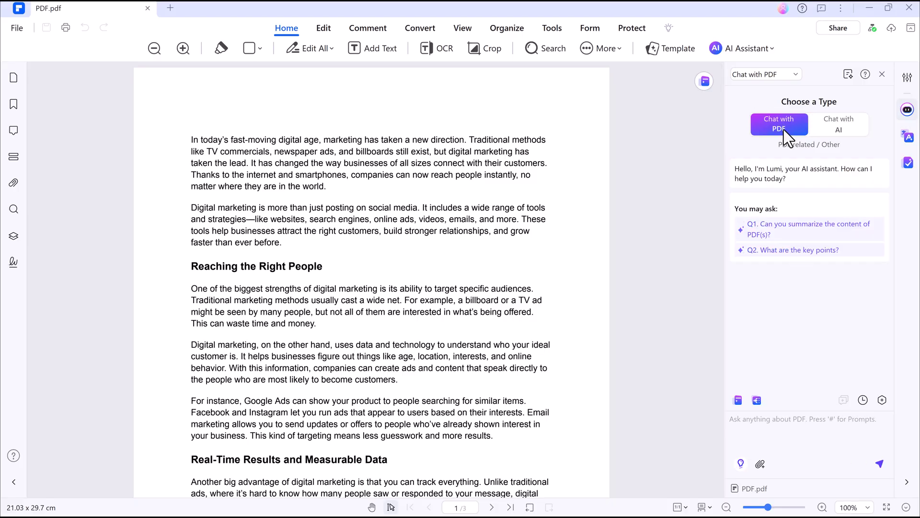
pyautogui.click(829, 120)
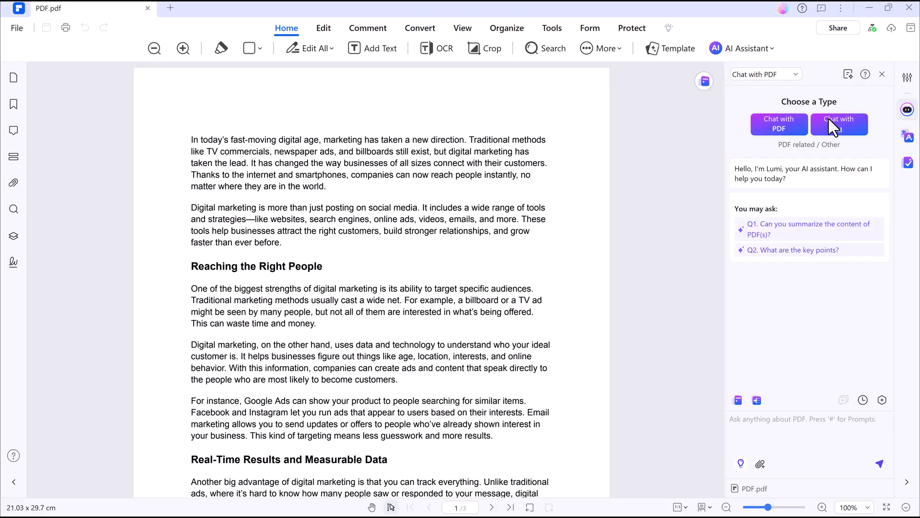
pyautogui.click(781, 131)
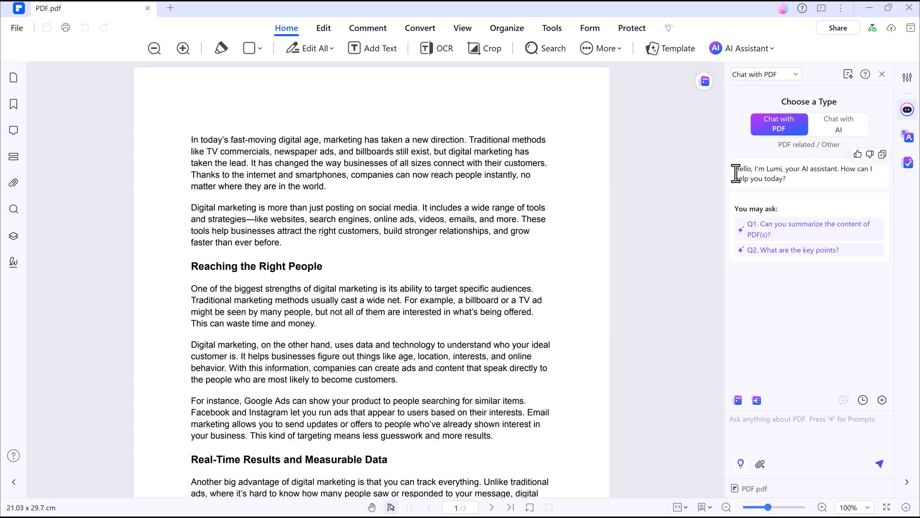
pyautogui.click(763, 229)
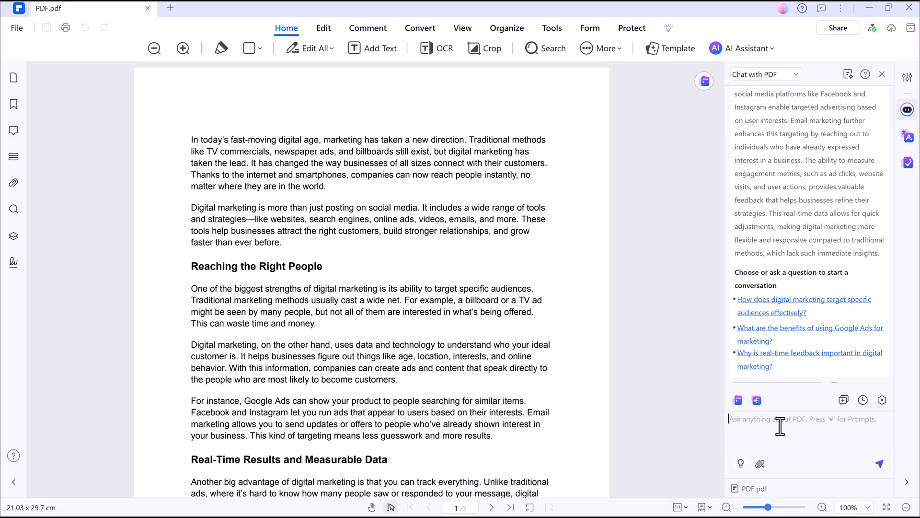
pyautogui.click(782, 355)
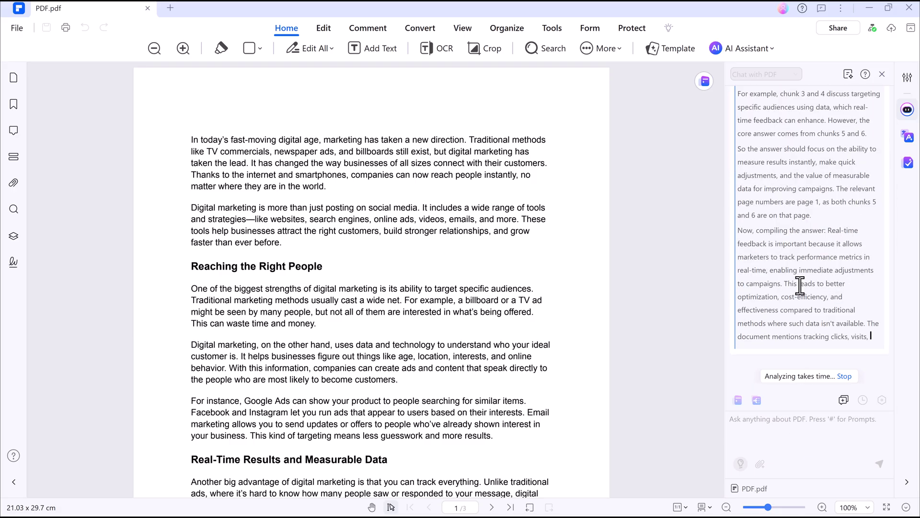
# Step: Open the Word Translator with Malayalam as target and translate the first selected paragraph
pyautogui.click(752, 49)
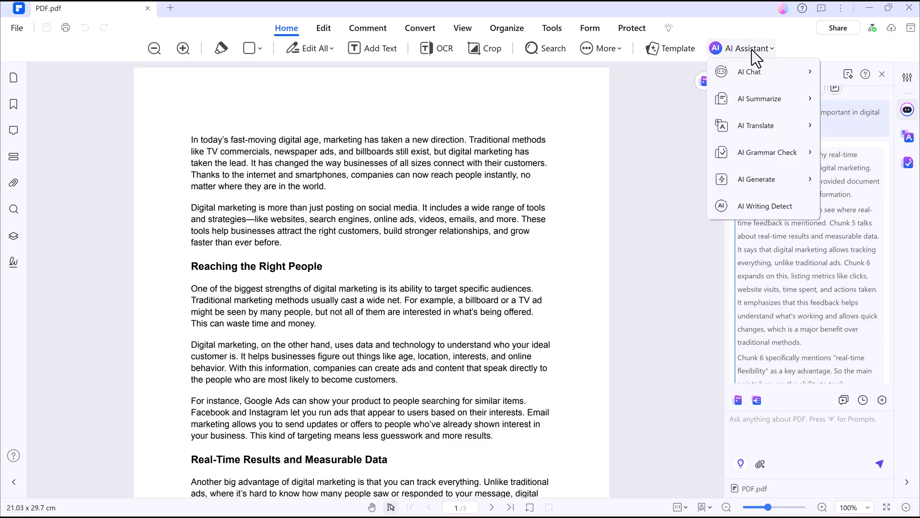
pyautogui.moveTo(751, 130)
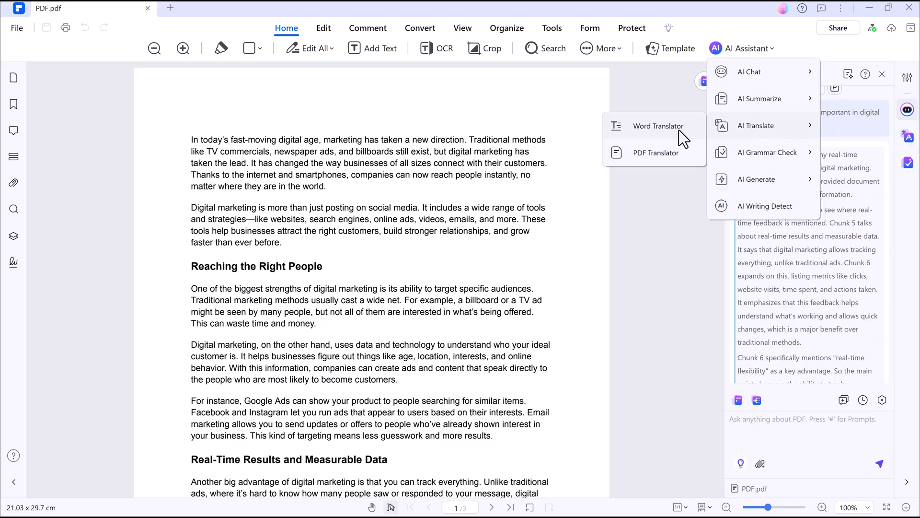
pyautogui.click(678, 130)
pyautogui.click(748, 124)
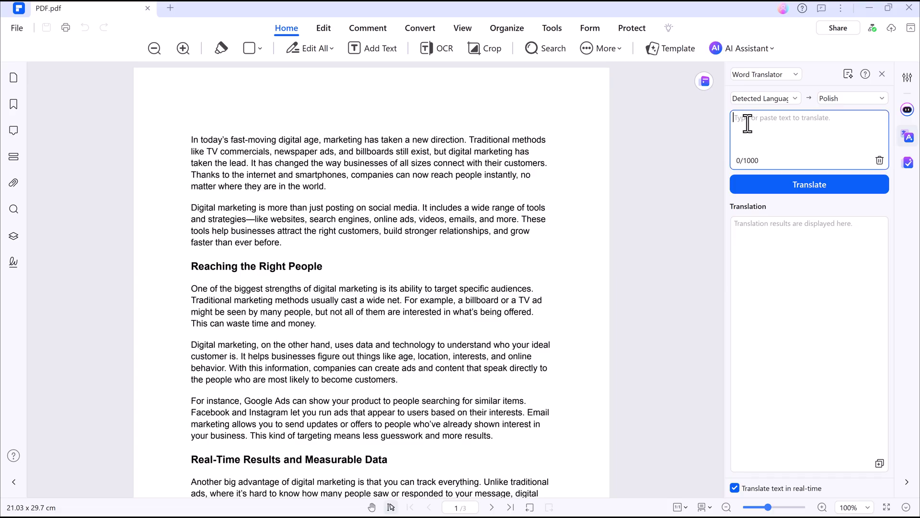
pyautogui.click(773, 99)
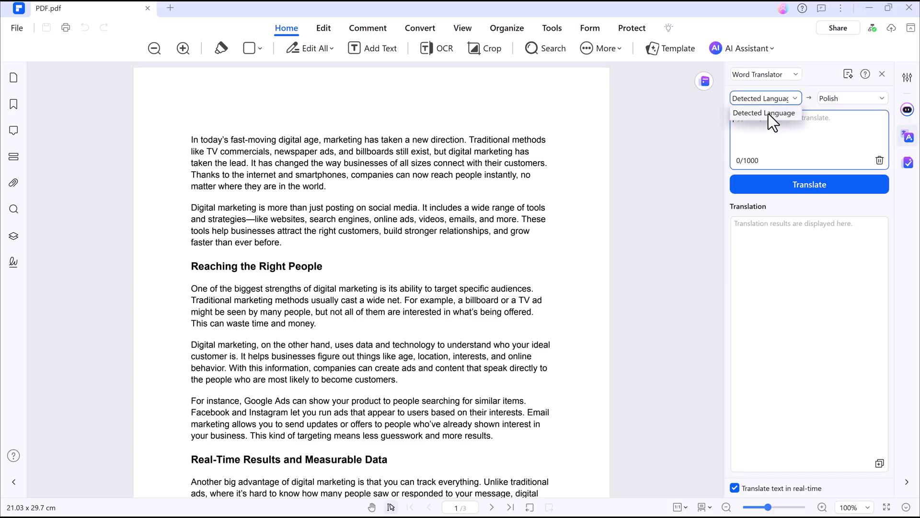
pyautogui.click(873, 99)
pyautogui.click(880, 99)
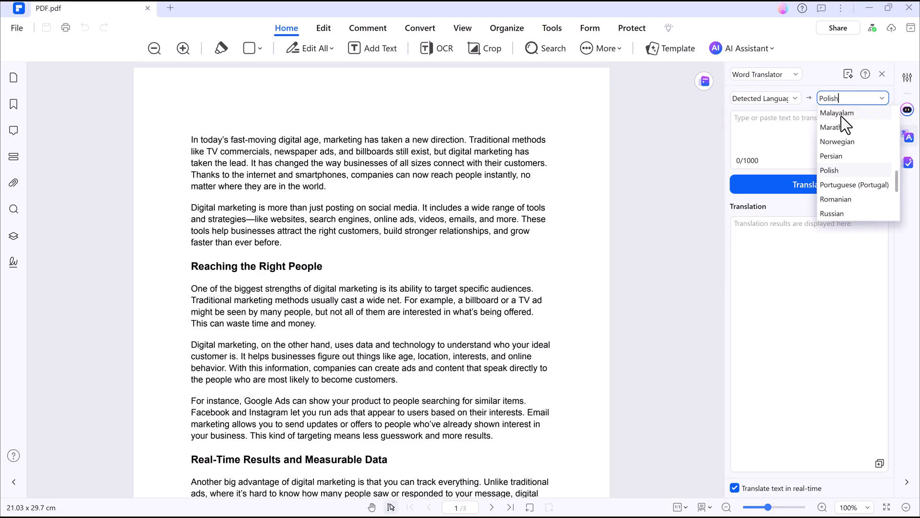
pyautogui.click(841, 116)
pyautogui.moveTo(191, 139); pyautogui.dragTo(329, 188)
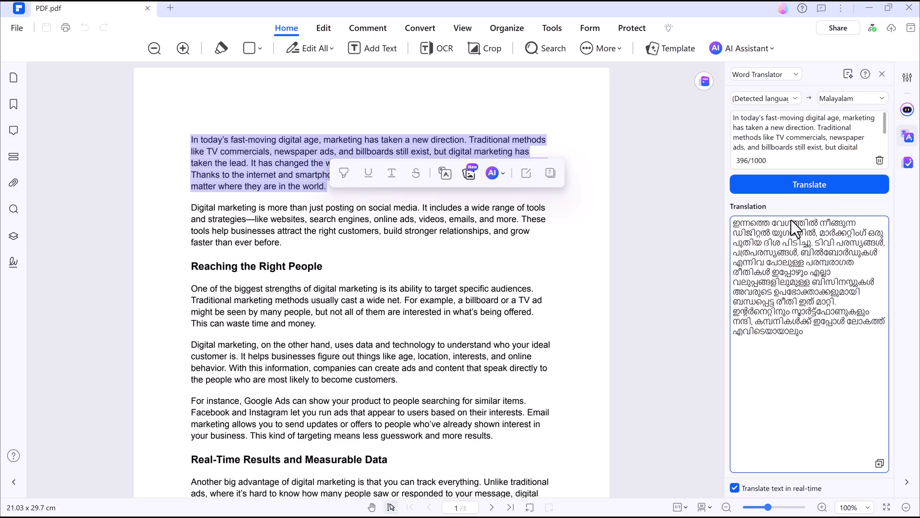
# Step: Change the target language to Russian and translate the two Reaching the Right People paragraphs
pyautogui.click(879, 100)
pyautogui.scroll(-3, 859, 171)
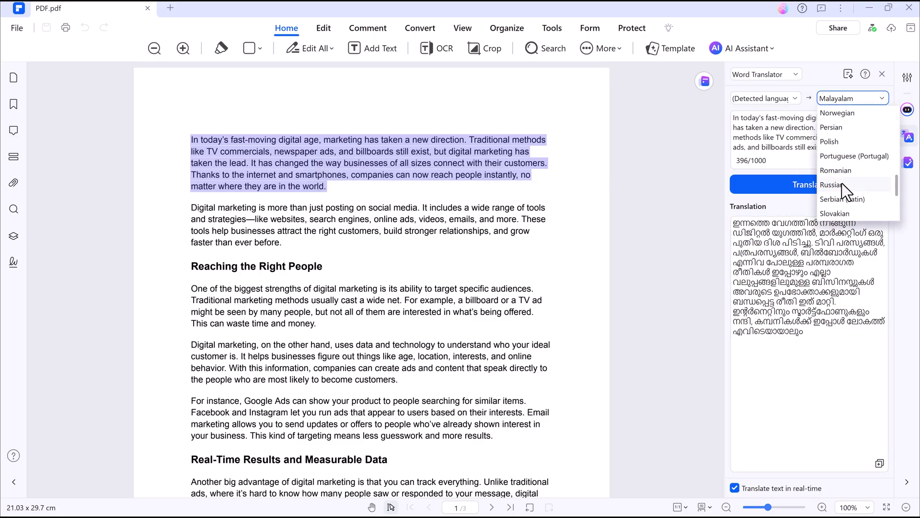
pyautogui.click(841, 183)
pyautogui.click(281, 235)
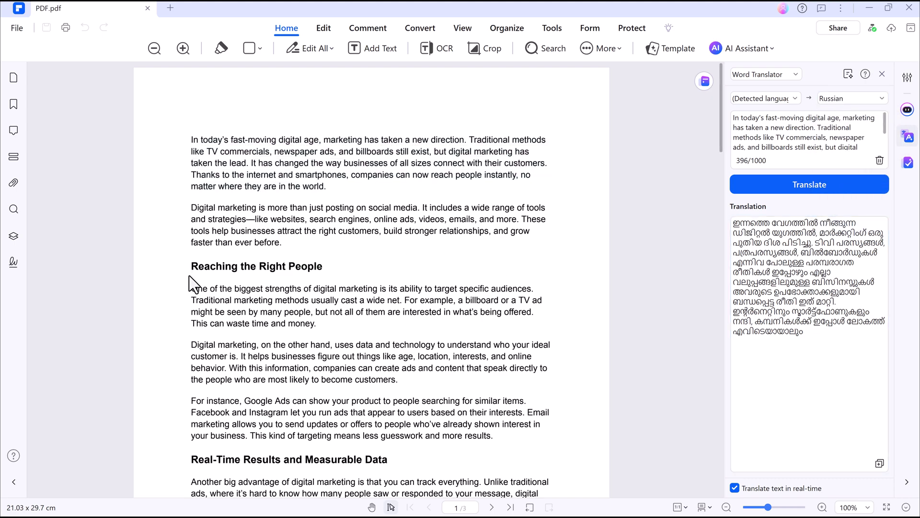
pyautogui.moveTo(192, 288); pyautogui.dragTo(407, 385)
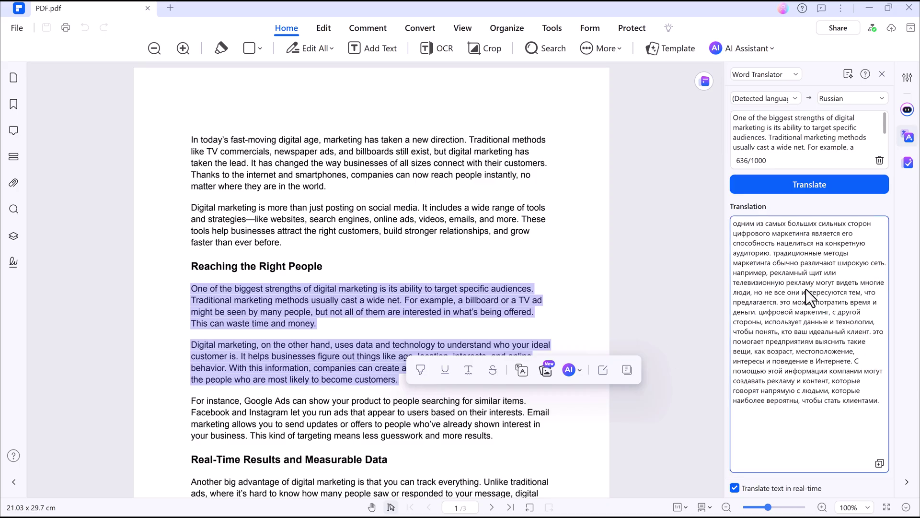
pyautogui.click(756, 49)
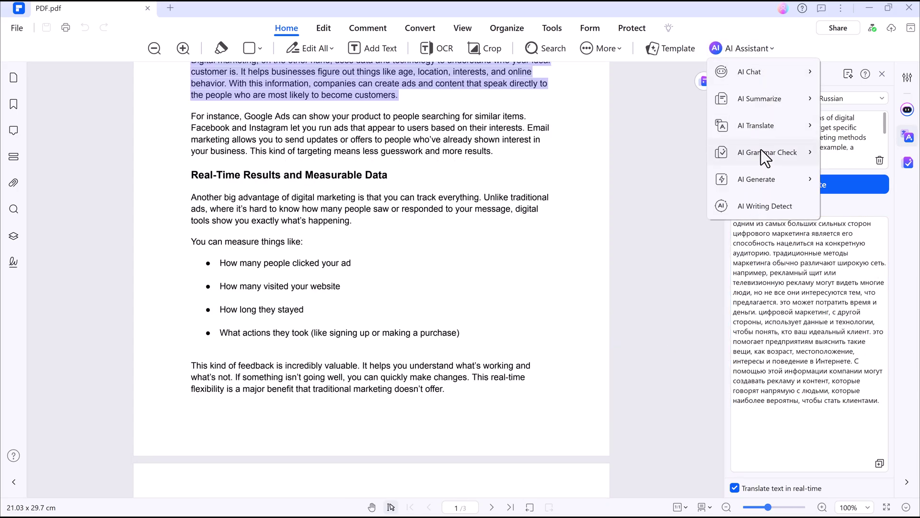
# Step: Run Paragraph Grammar Check on the selected Real-Time Results and Measurable Data section text
pyautogui.moveTo(763, 155)
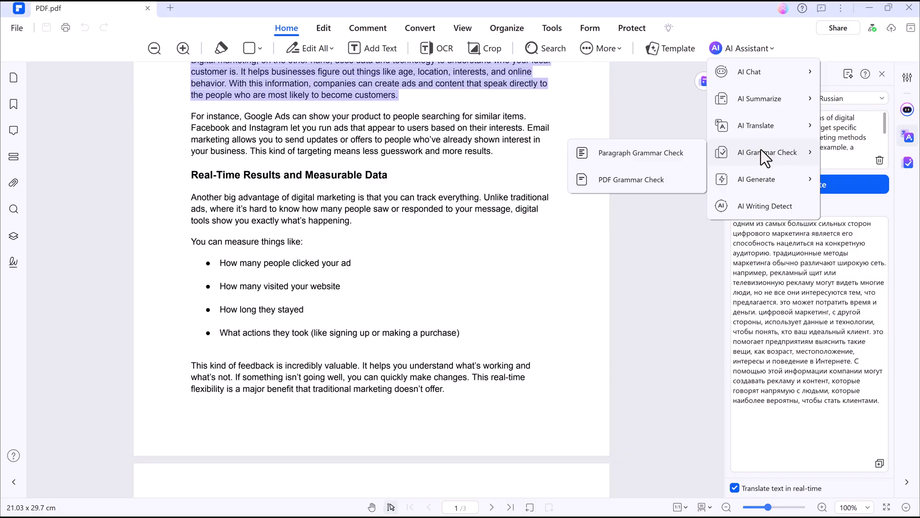
pyautogui.click(680, 157)
pyautogui.moveTo(192, 197); pyautogui.dragTo(462, 387)
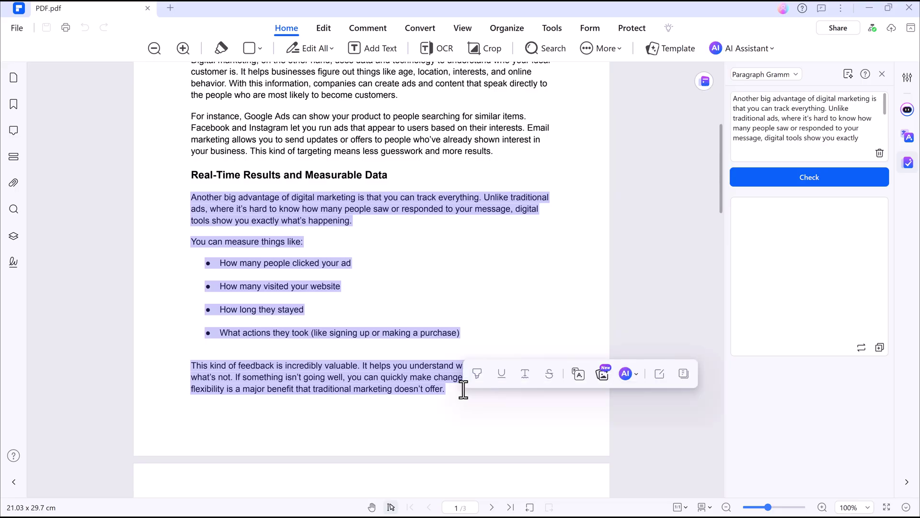
pyautogui.click(782, 182)
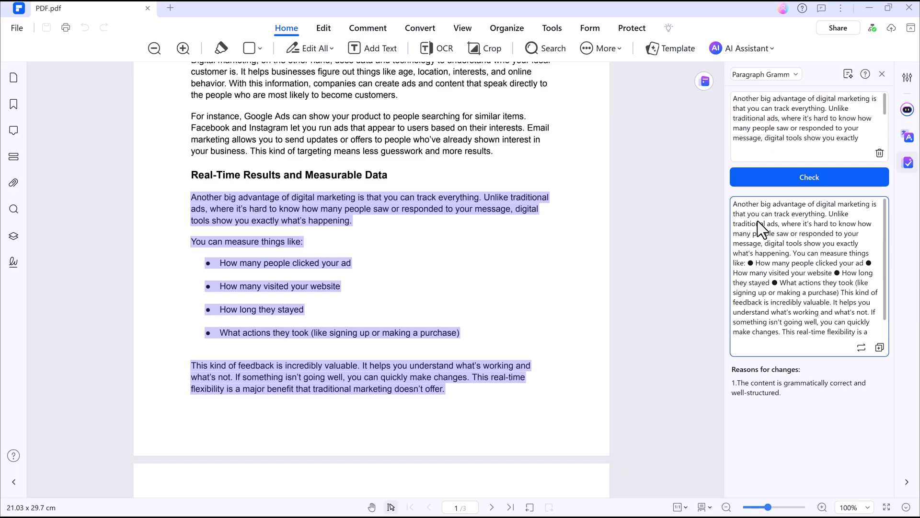
pyautogui.click(755, 48)
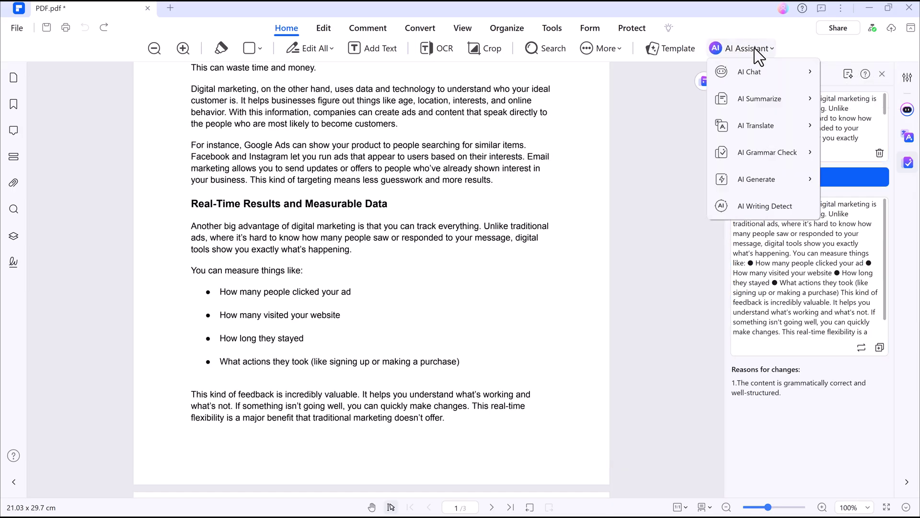
pyautogui.moveTo(749, 175)
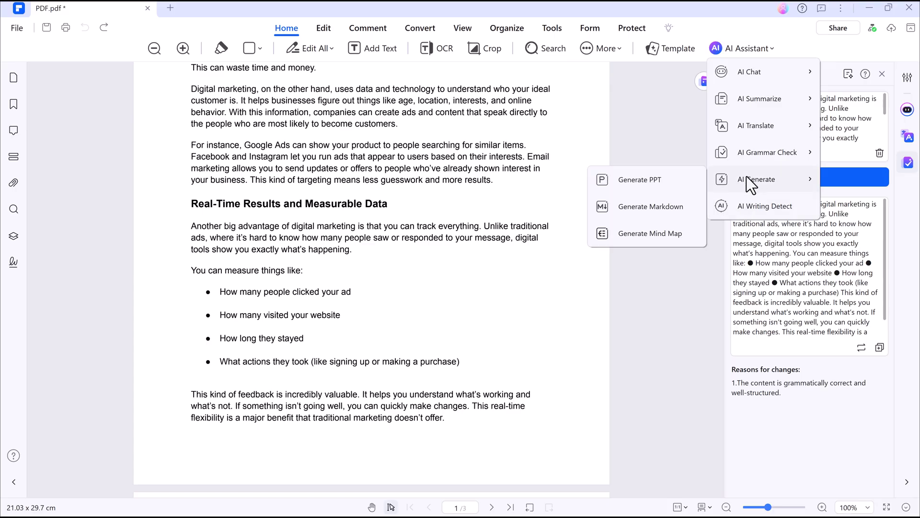
pyautogui.click(694, 304)
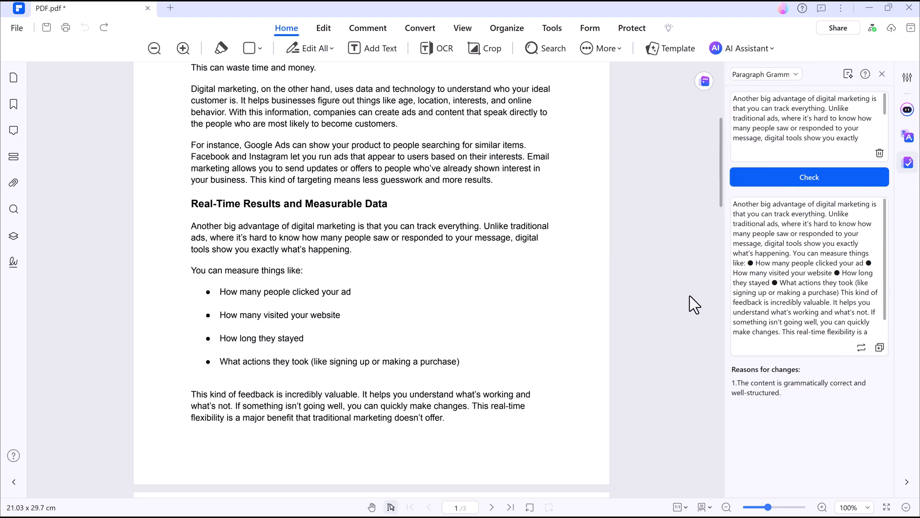
pyautogui.scroll(5, 311, 158)
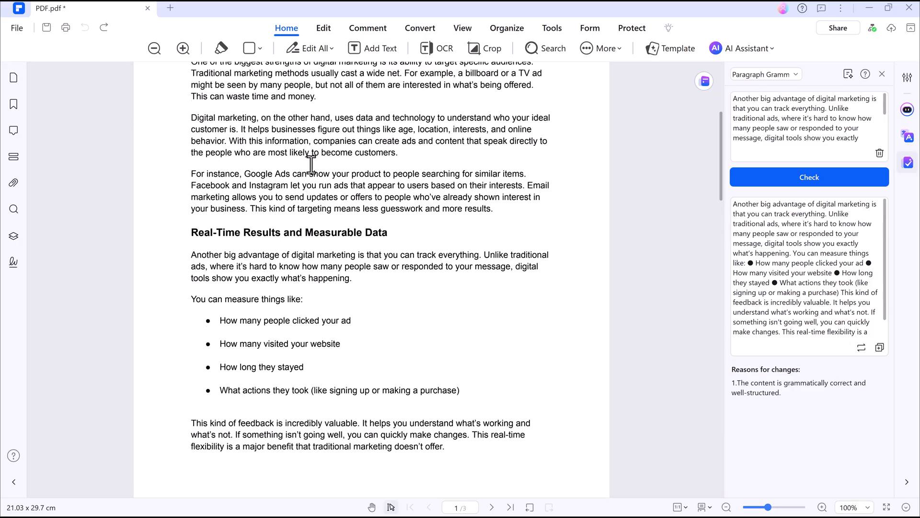
# Step: In text-only edit mode, replace 'Digital marketing' with bold italic light-blue 'Modern Digital Marketing'
pyautogui.click(324, 28)
pyautogui.click(179, 49)
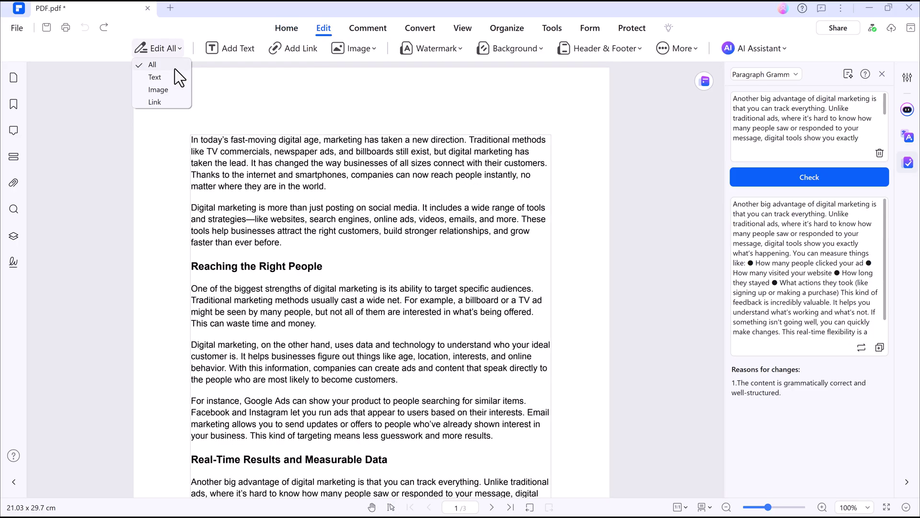
pyautogui.click(156, 76)
pyautogui.click(203, 209)
pyautogui.hotkey('ctrl', 'shift', 'Right')
pyautogui.hotkey('ctrl', 'shift', 'Right')
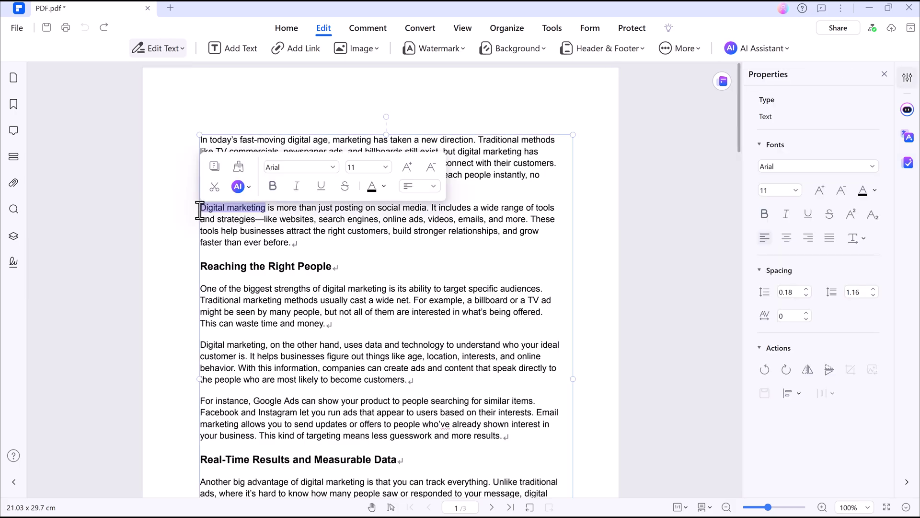
pyautogui.press('Delete')
pyautogui.write('Modern Digital Ma')
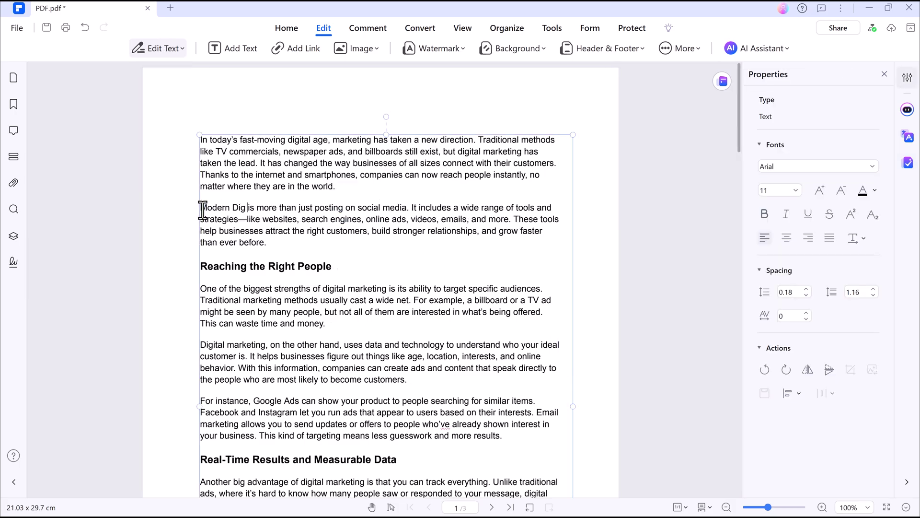
pyautogui.write('rketing')
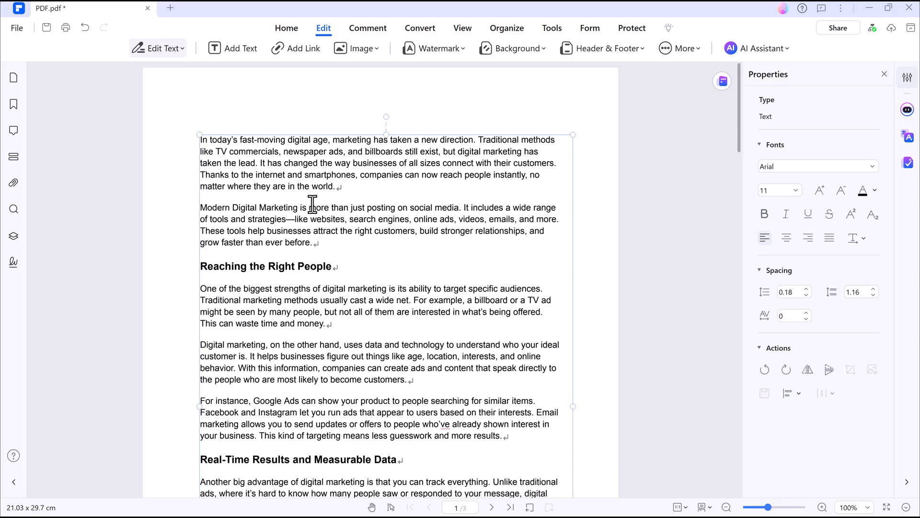
pyautogui.moveTo(308, 206); pyautogui.dragTo(200, 207)
pyautogui.click(273, 186)
pyautogui.click(297, 186)
pyautogui.click(383, 186)
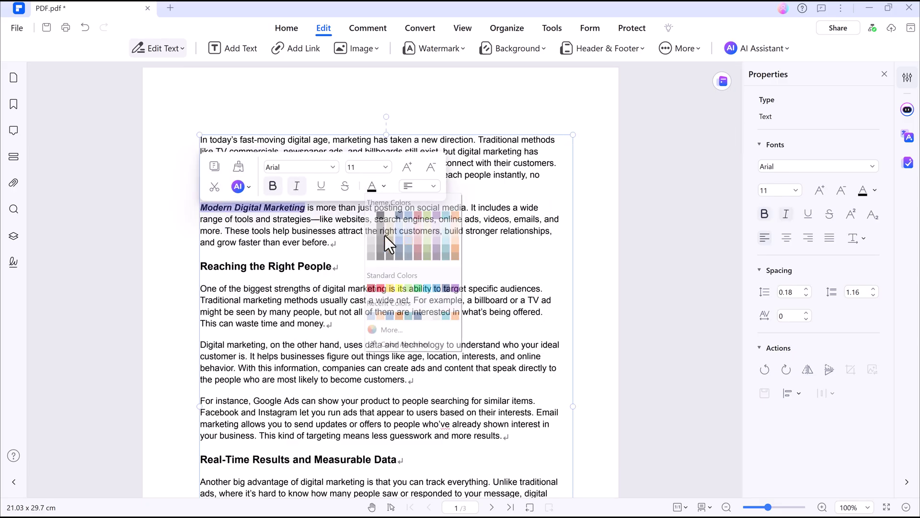
pyautogui.click(384, 235)
# Step: Replace the Reaching the Right People heading with teal 'Write here anything'
pyautogui.click(171, 204)
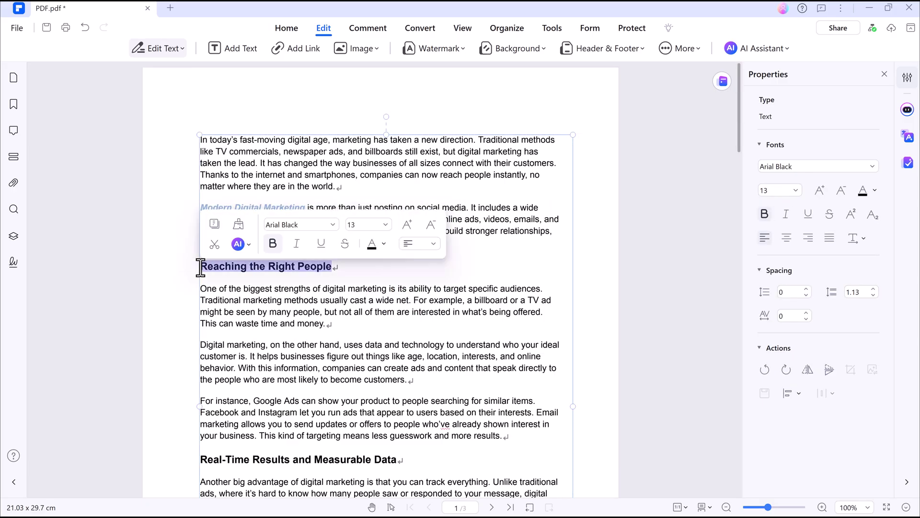
pyautogui.write('Write here ')
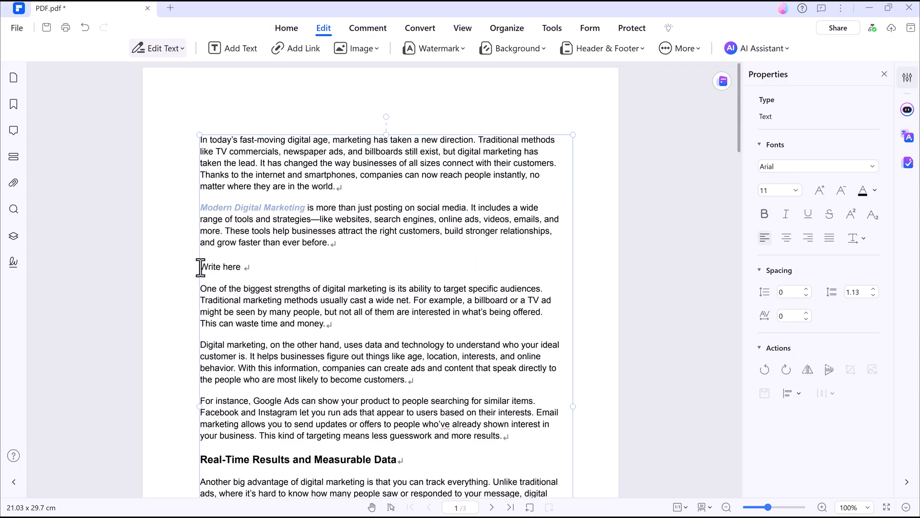
pyautogui.write('anything')
pyautogui.moveTo(200, 267); pyautogui.dragTo(283, 267)
pyautogui.click(370, 247)
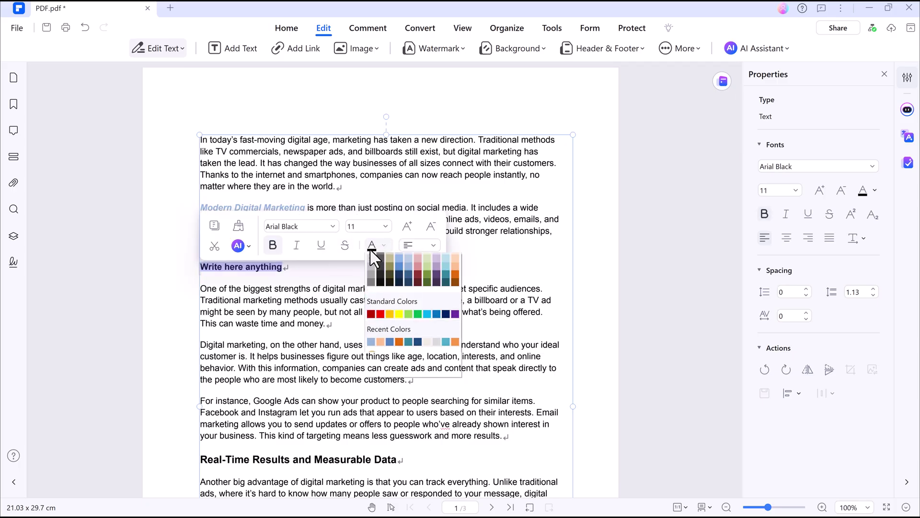
pyautogui.click(446, 309)
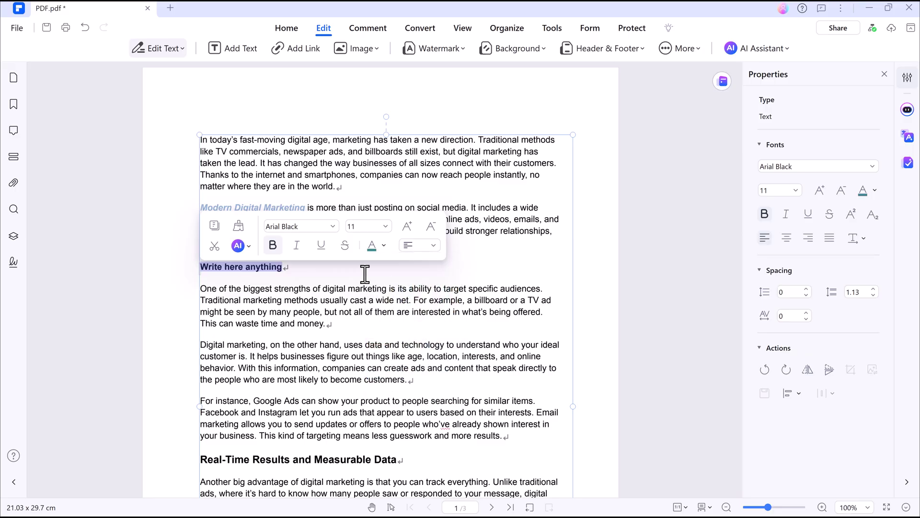
pyautogui.click(364, 273)
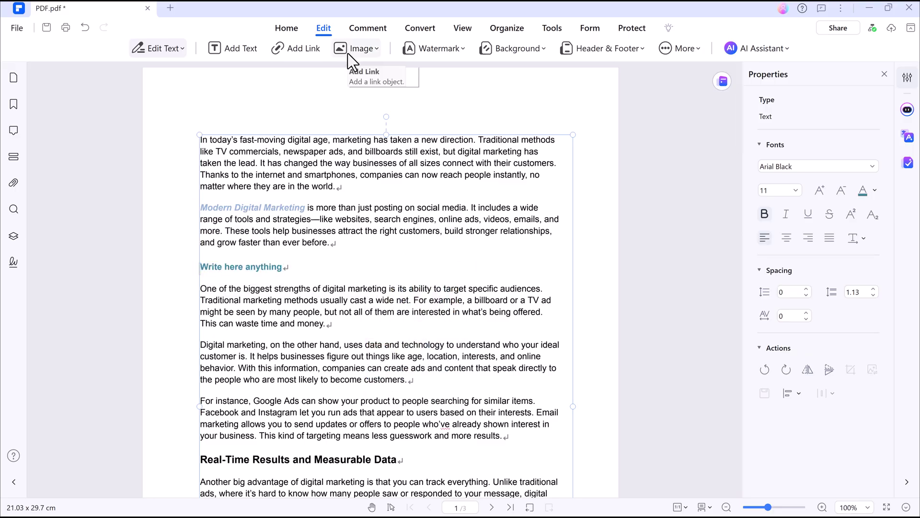
# Step: Start a new text watermark reading 'Watermark' in a lighter font
pyautogui.click(441, 48)
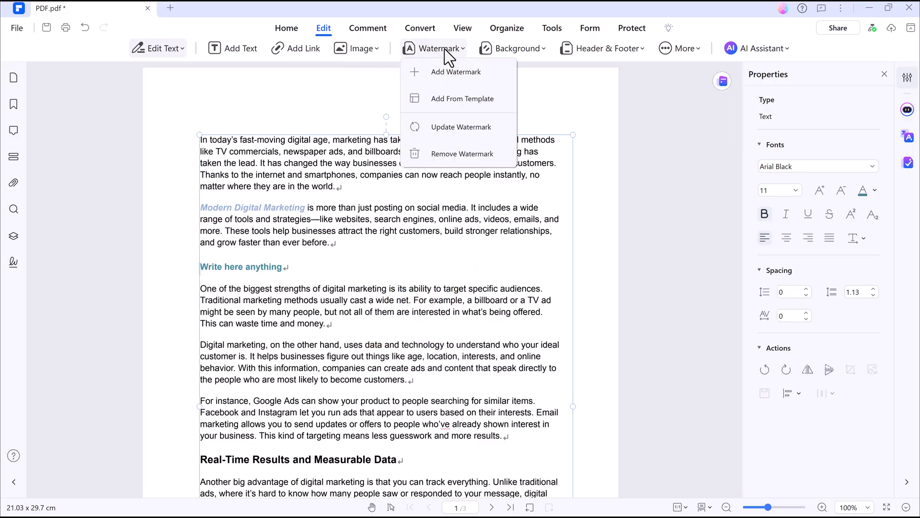
pyautogui.click(453, 73)
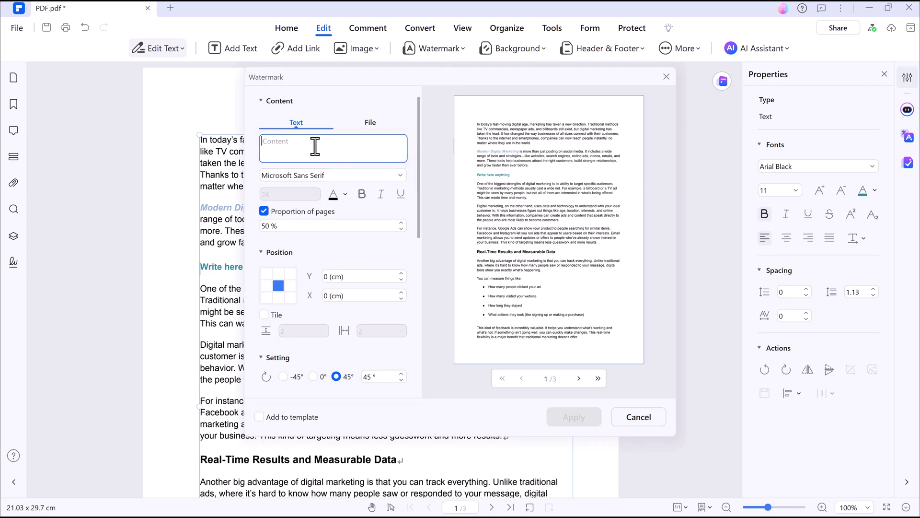
pyautogui.write('Watermark')
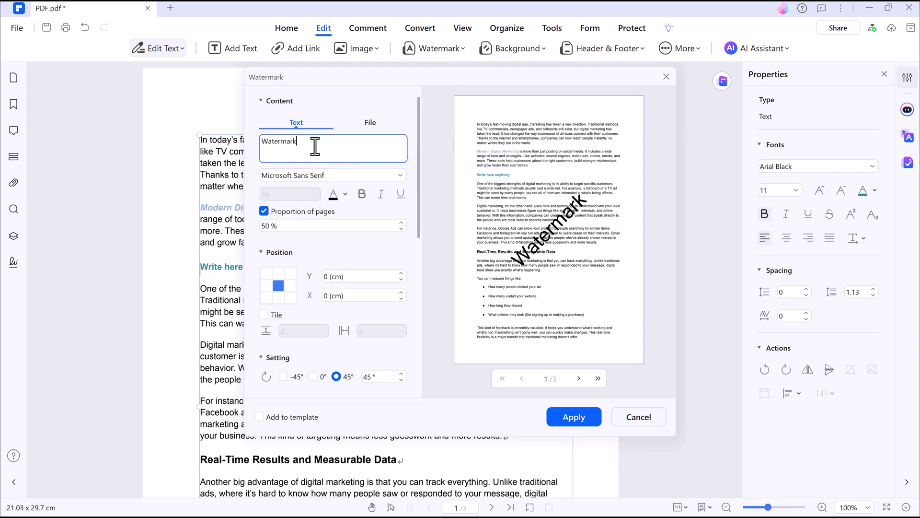
pyautogui.click(333, 174)
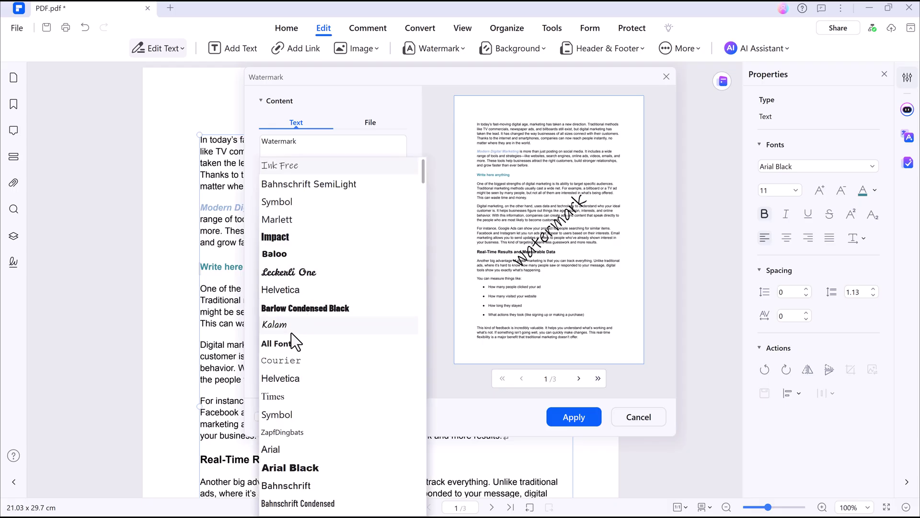
pyautogui.click(379, 230)
pyautogui.write('Light')
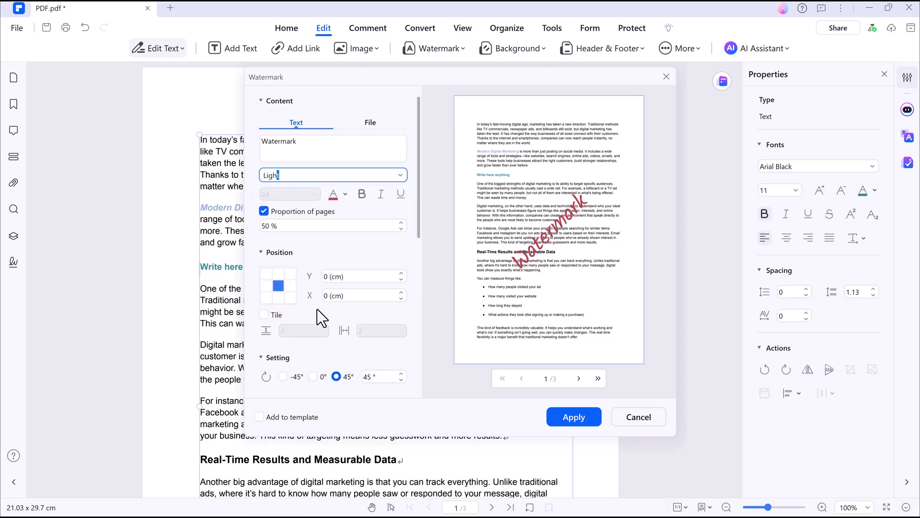
# Step: Set the watermark to 45° rotation, about 36% opacity, behind text, and apply it
pyautogui.scroll(-2, 302, 316)
pyautogui.click(283, 319)
pyautogui.click(314, 319)
pyautogui.click(337, 319)
pyautogui.moveTo(352, 338); pyautogui.dragTo(307, 339)
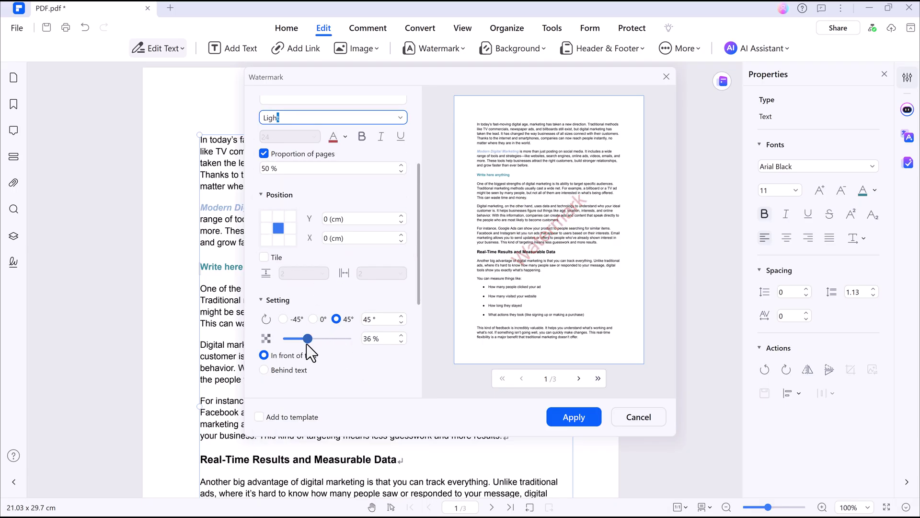
pyautogui.click(286, 369)
pyautogui.scroll(-1, 286, 369)
pyautogui.click(572, 418)
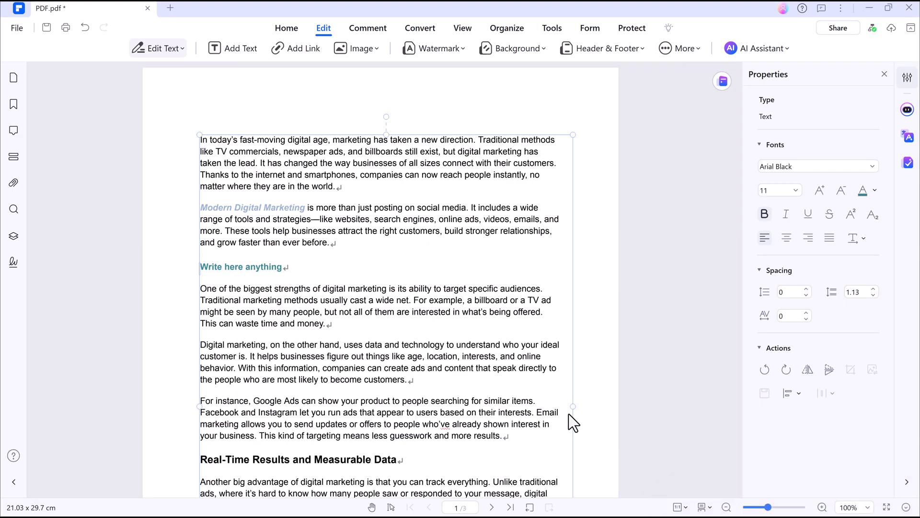
# Step: Highlight the opening sentence orange and the following sentences green
pyautogui.click(369, 29)
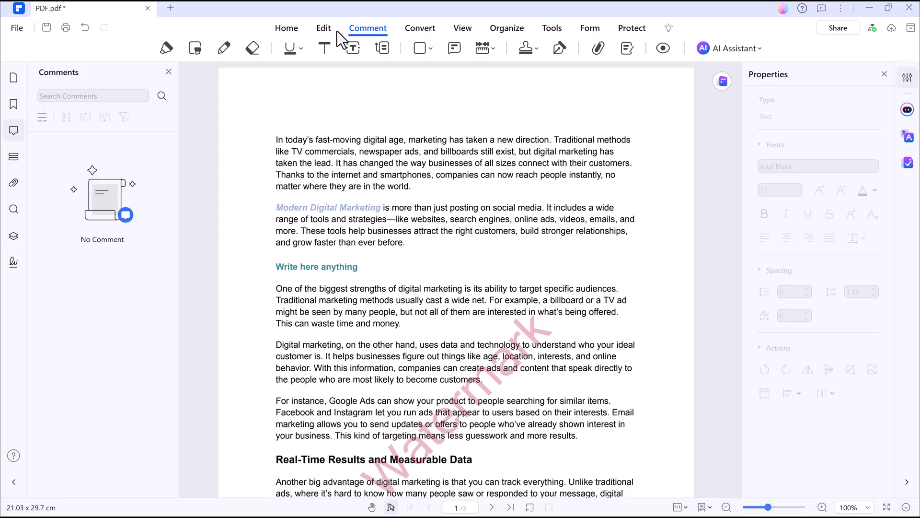
pyautogui.click(167, 48)
pyautogui.moveTo(276, 140); pyautogui.dragTo(550, 140)
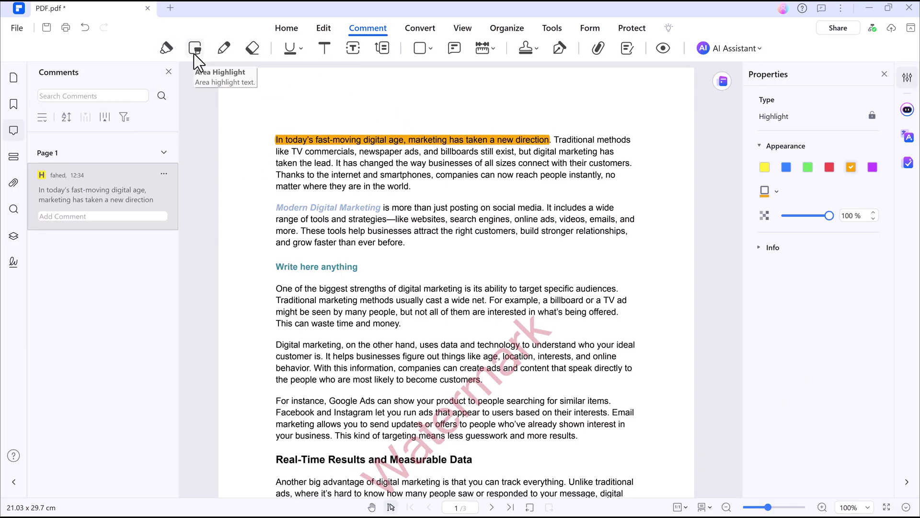
pyautogui.click(167, 49)
pyautogui.moveTo(336, 163); pyautogui.dragTo(411, 187)
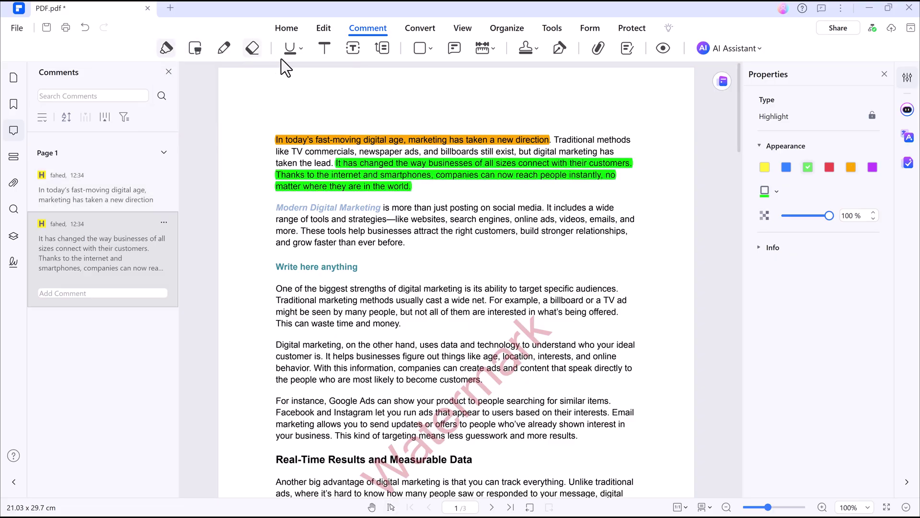
# Step: Underline 'and grow faster than ever before.' in red and draw an oval around 'Write here anything'
pyautogui.click(300, 48)
pyautogui.click(317, 91)
pyautogui.moveTo(278, 238); pyautogui.dragTo(407, 244)
pyautogui.click(430, 48)
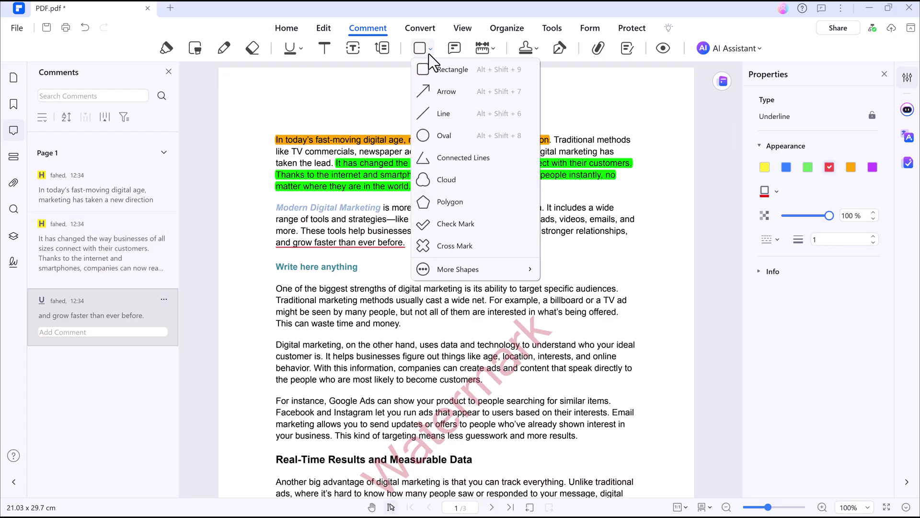
pyautogui.click(440, 142)
pyautogui.moveTo(264, 256); pyautogui.dragTo(387, 278)
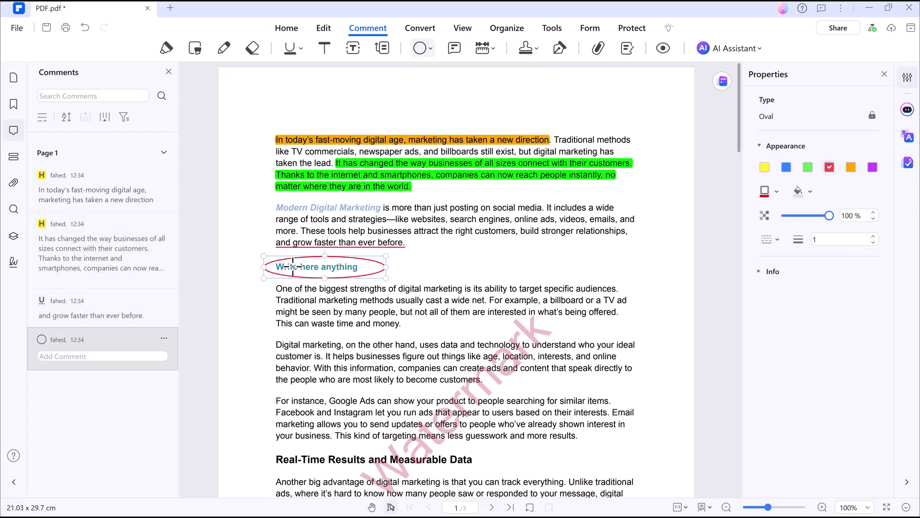
# Step: Place the Standard Business FINAL stamp below the last paragraph of page 1
pyautogui.click(535, 49)
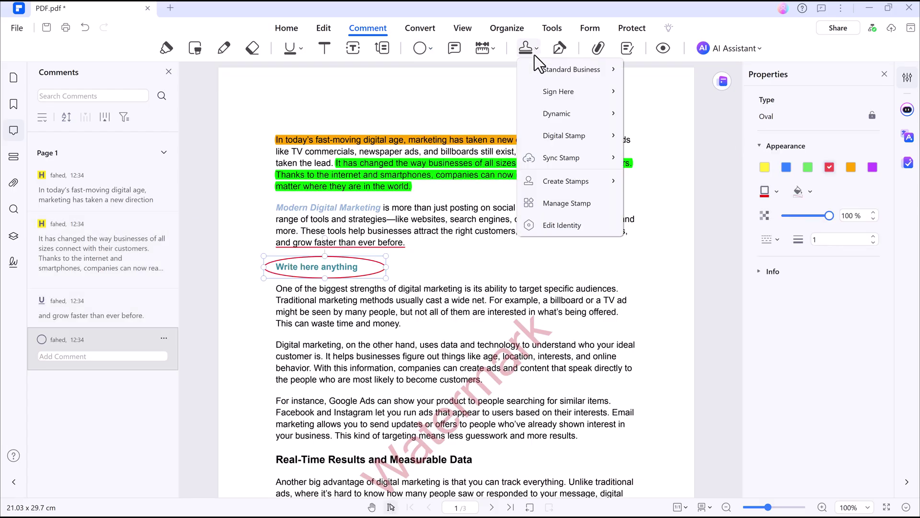
pyautogui.moveTo(566, 91)
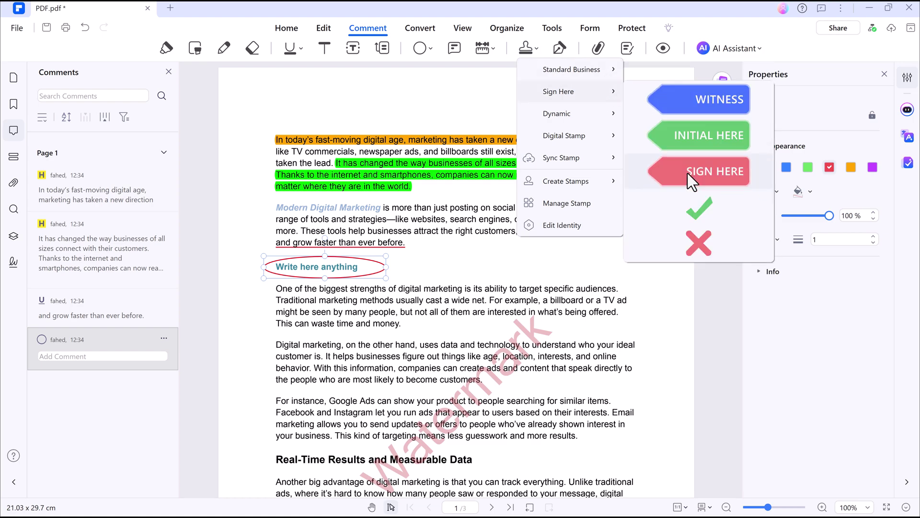
pyautogui.moveTo(611, 64)
pyautogui.click(647, 77)
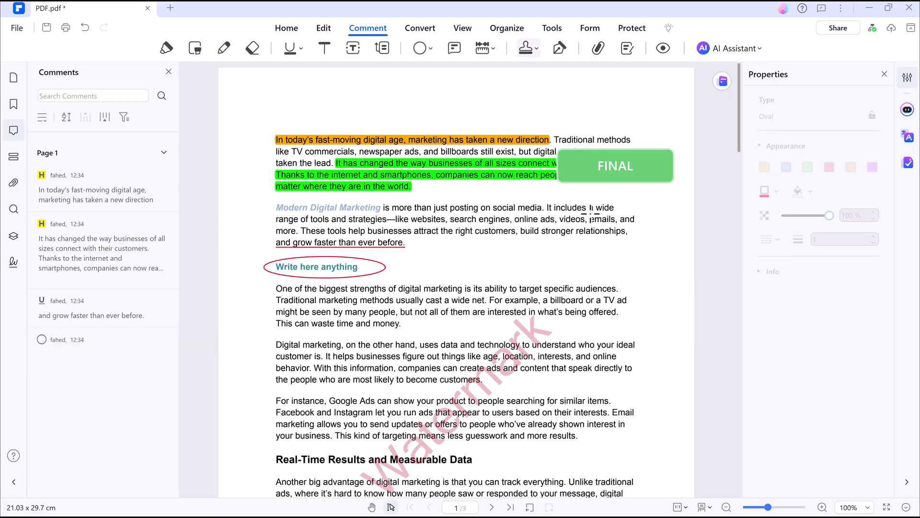
pyautogui.scroll(-1, 584, 330)
pyautogui.scroll(-5, 585, 331)
pyautogui.click(585, 362)
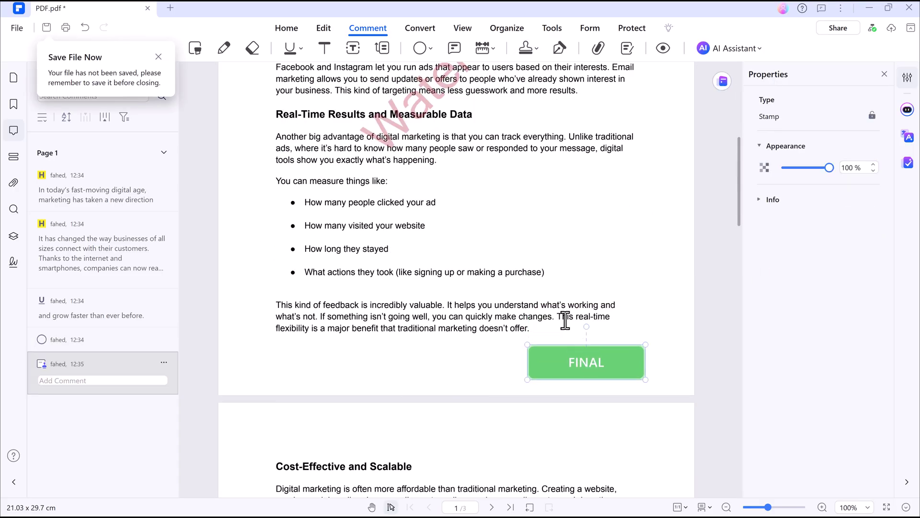
pyautogui.click(494, 176)
# Step: Save PDF.pdf and convert it to Word as PDF.docx in the Desktop folder
pyautogui.click(421, 29)
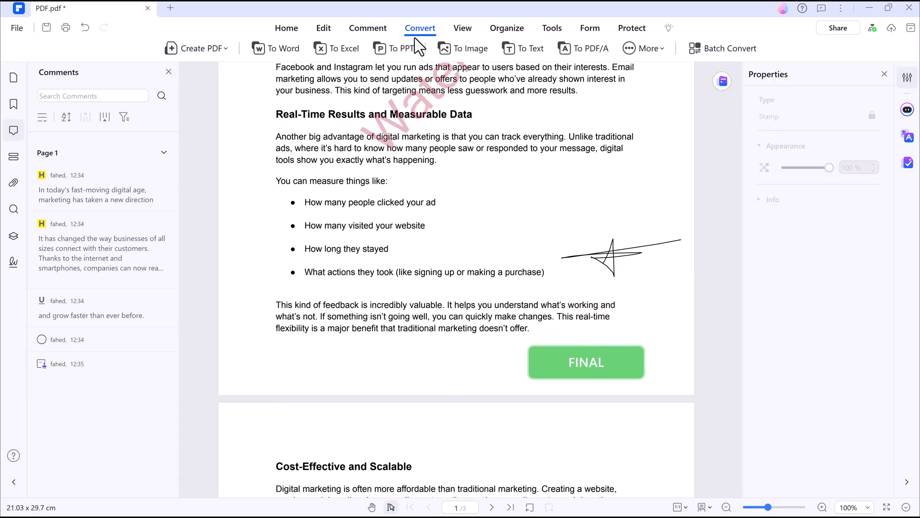
pyautogui.click(336, 48)
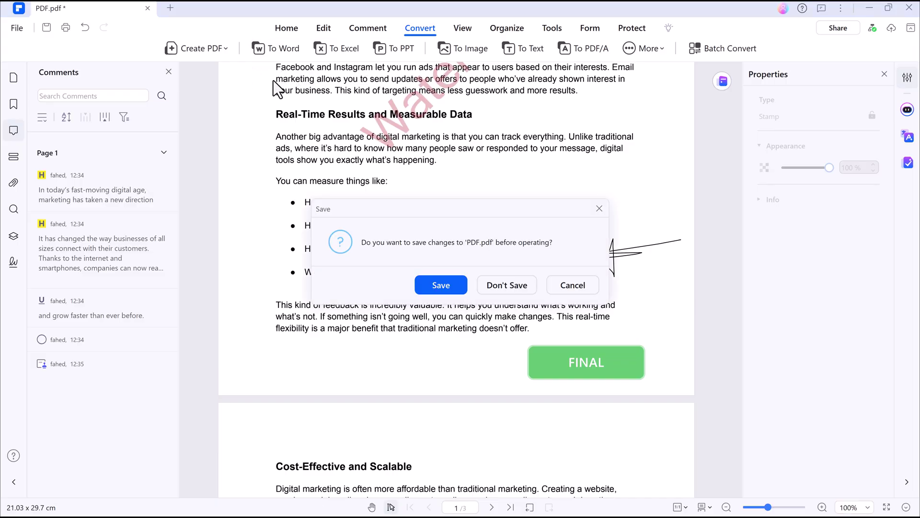
pyautogui.click(430, 287)
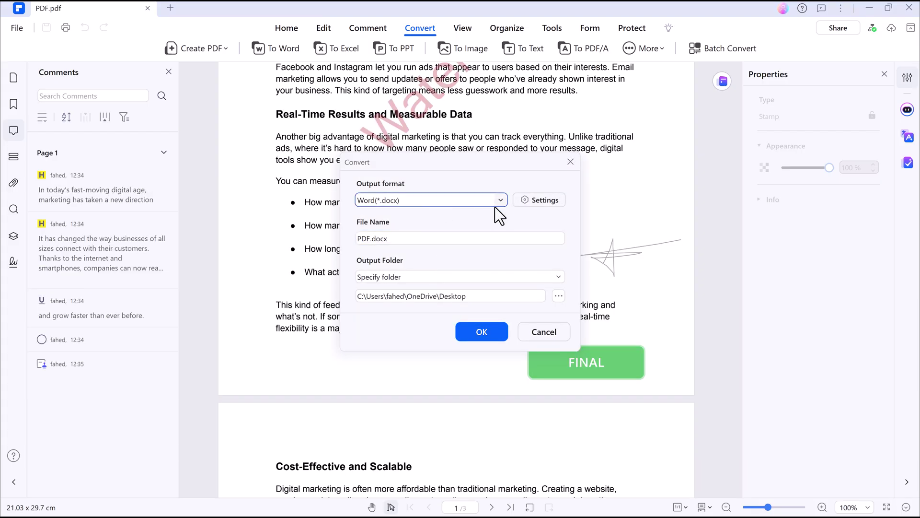
pyautogui.click(485, 334)
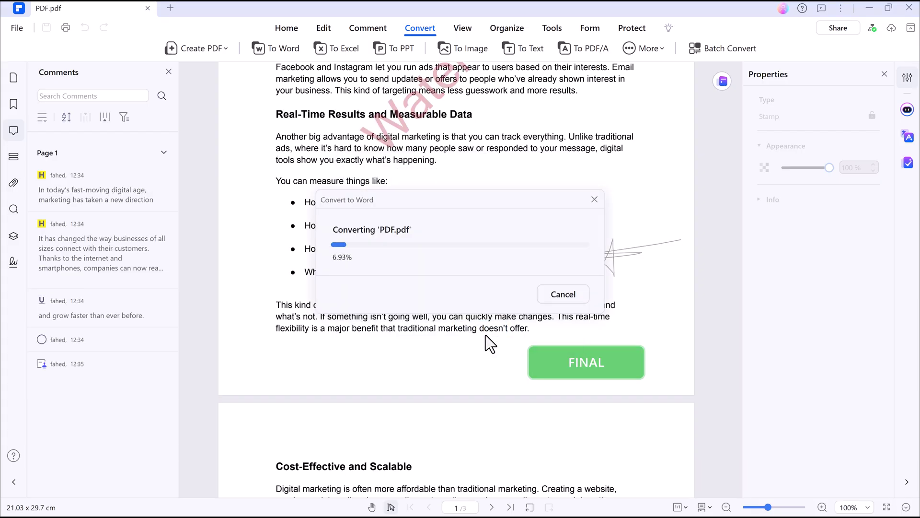
# Step: Start Read Aloud from the View tab so the current page of PDF.pdf is read aloud
pyautogui.click(463, 30)
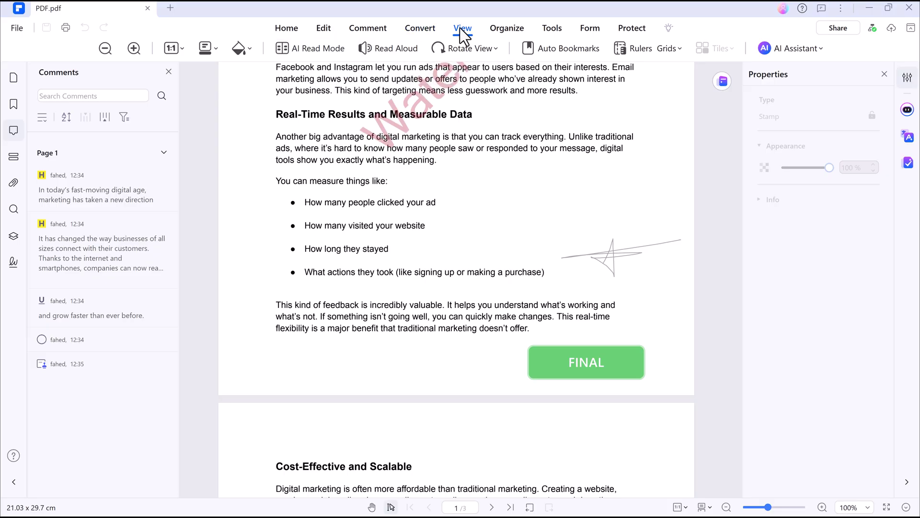
pyautogui.click(397, 50)
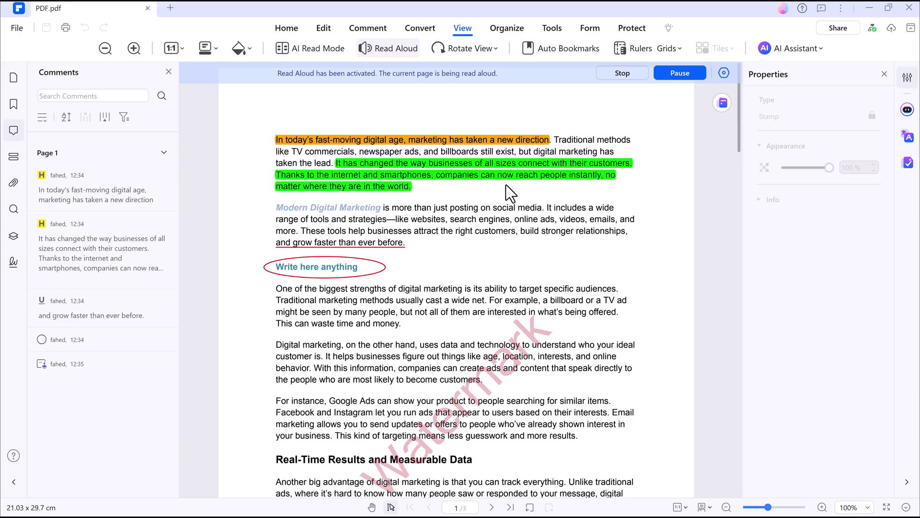
# Step: View the pages as thumbnails, combine PDF.pdf into PDF_Combine.pdf, and bring up the Form tools
pyautogui.click(507, 29)
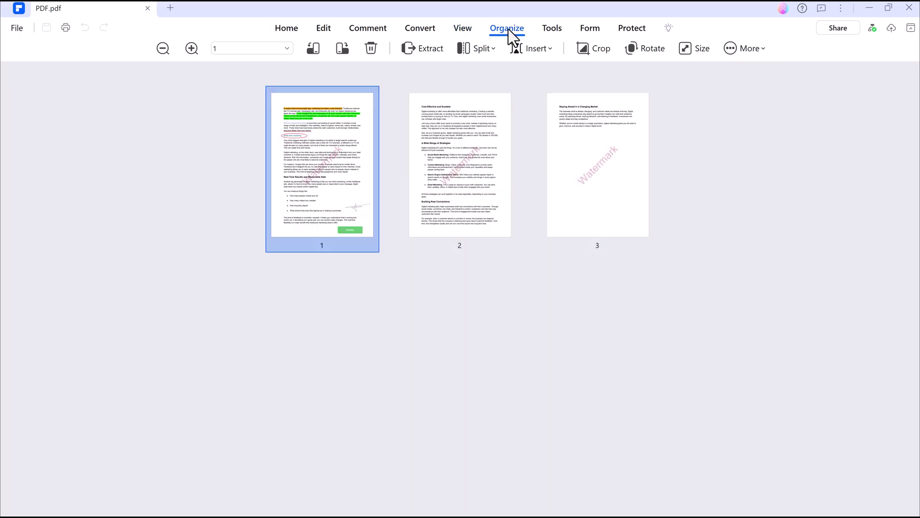
pyautogui.moveTo(487, 101)
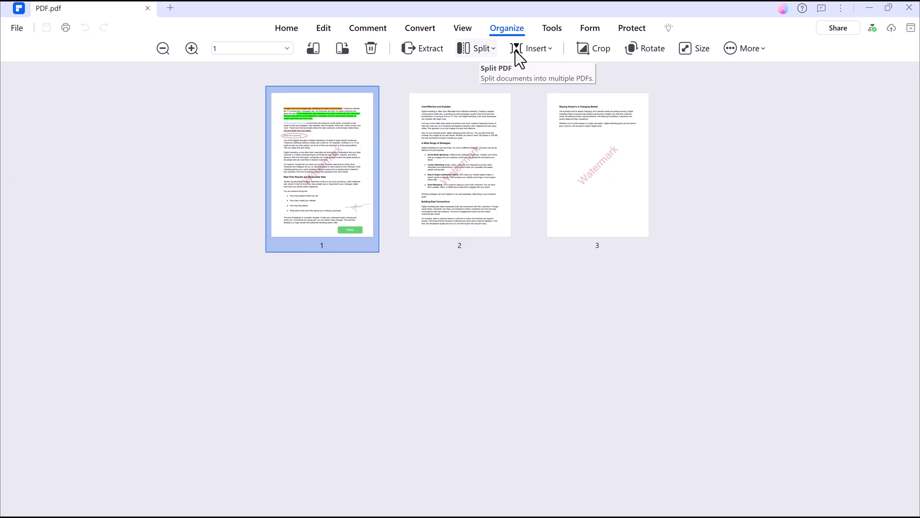
pyautogui.click(549, 28)
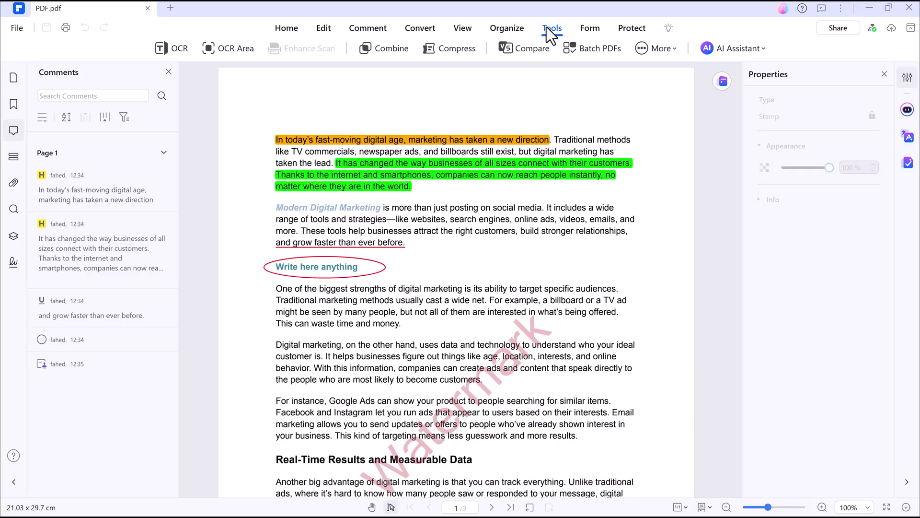
pyautogui.click(386, 48)
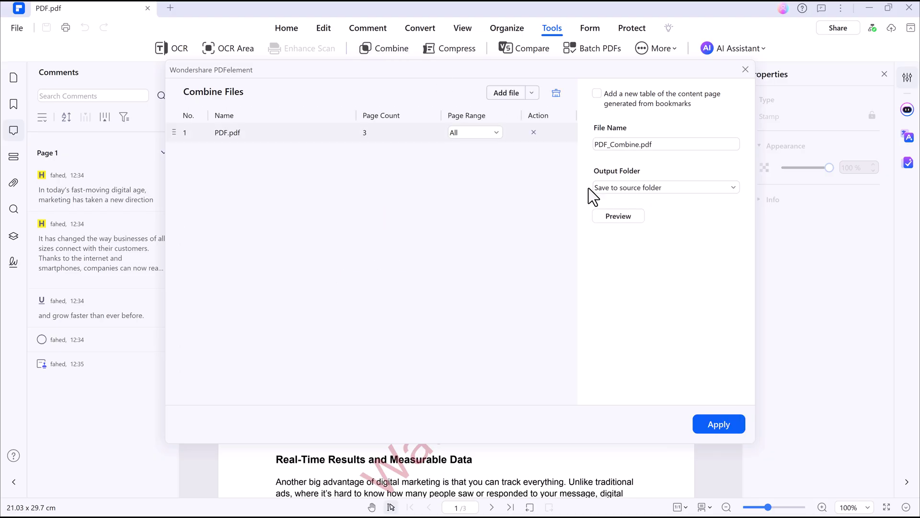
pyautogui.click(712, 423)
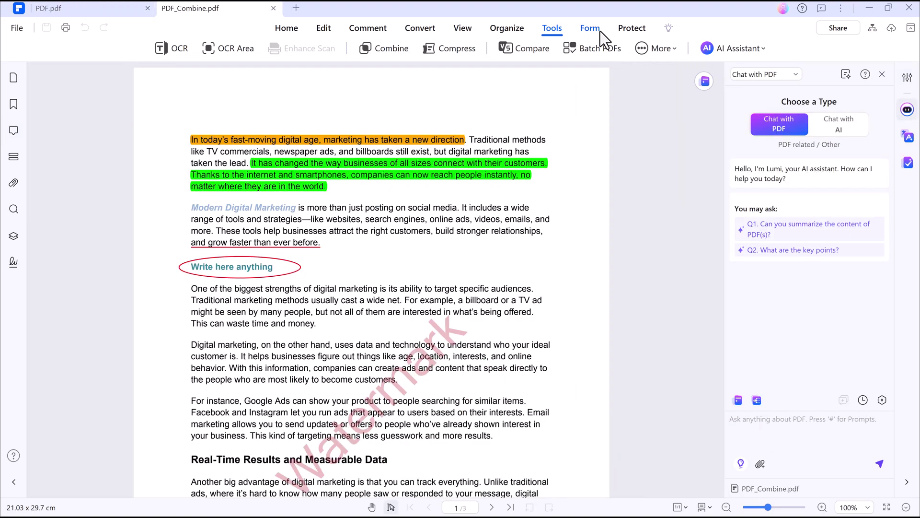
pyautogui.click(600, 38)
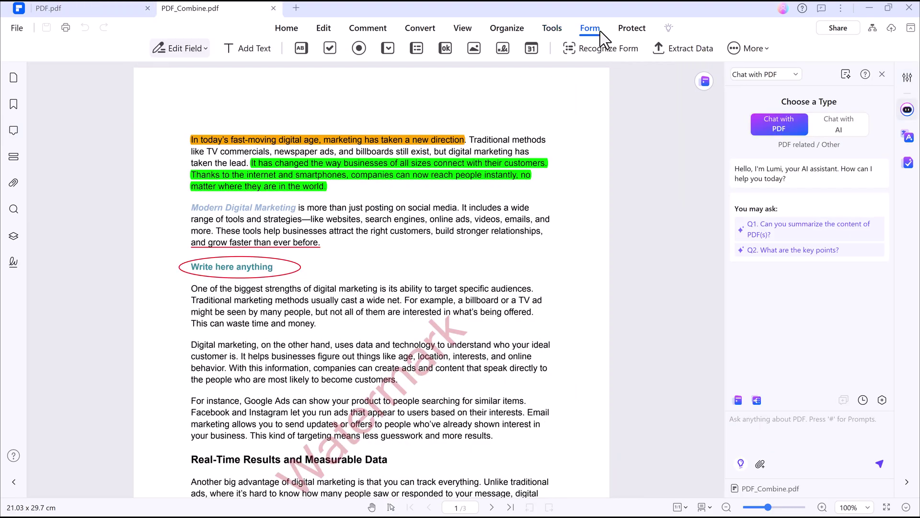
# Step: Encrypt PDF_Combine.pdf with an open password and a separate permission password, then apply it
pyautogui.click(638, 34)
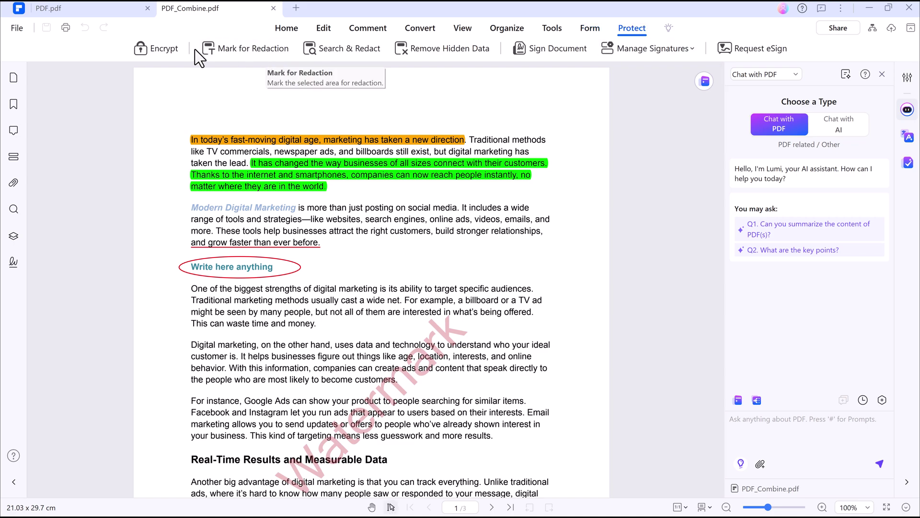
pyautogui.click(165, 50)
pyautogui.click(384, 155)
pyautogui.write('12')
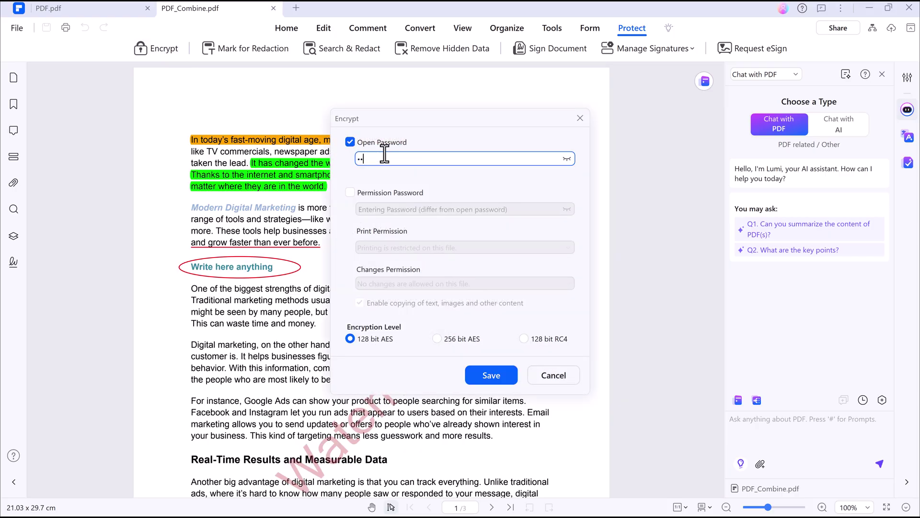
pyautogui.write('34567890')
pyautogui.click(349, 193)
pyautogui.click(376, 208)
pyautogui.write('1')
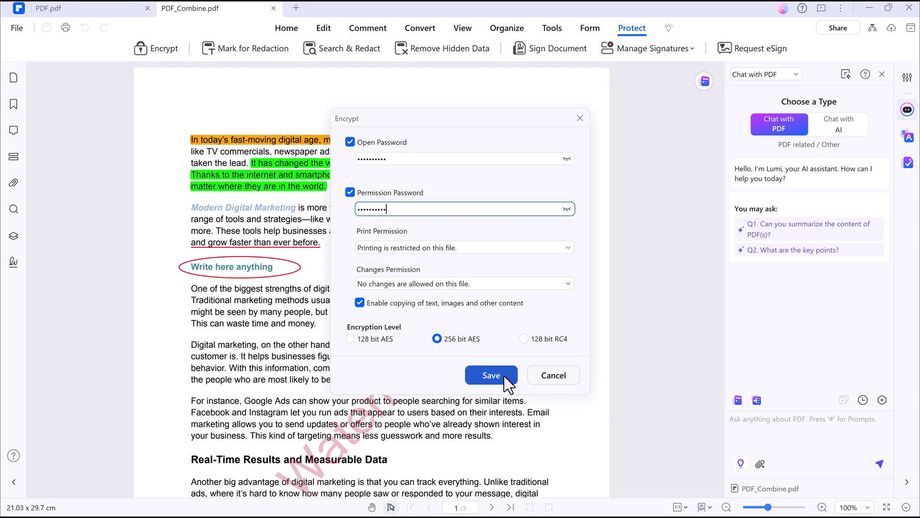
pyautogui.click(579, 122)
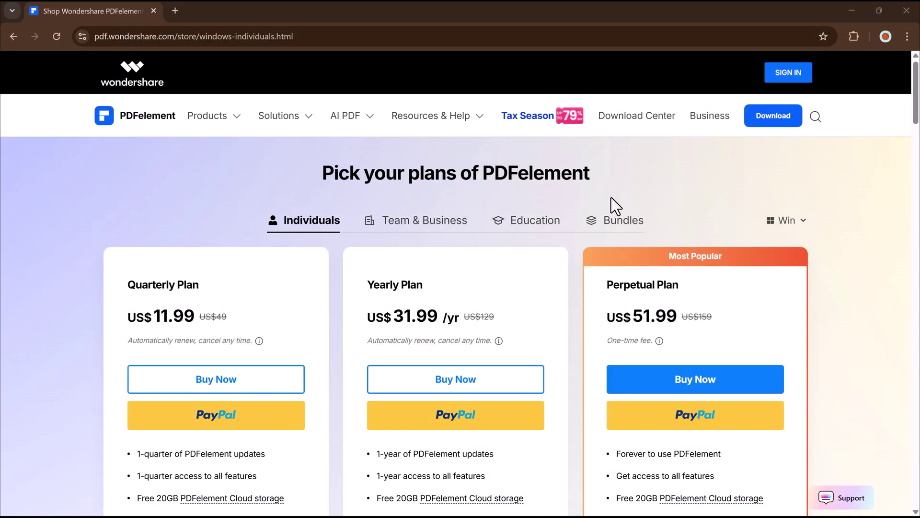
# Step: Scroll the store page to compare the Quarterly US$11.99, Yearly US$31.99 and Perpetual US$51.99 plans
pyautogui.scroll(-3, 623, 201)
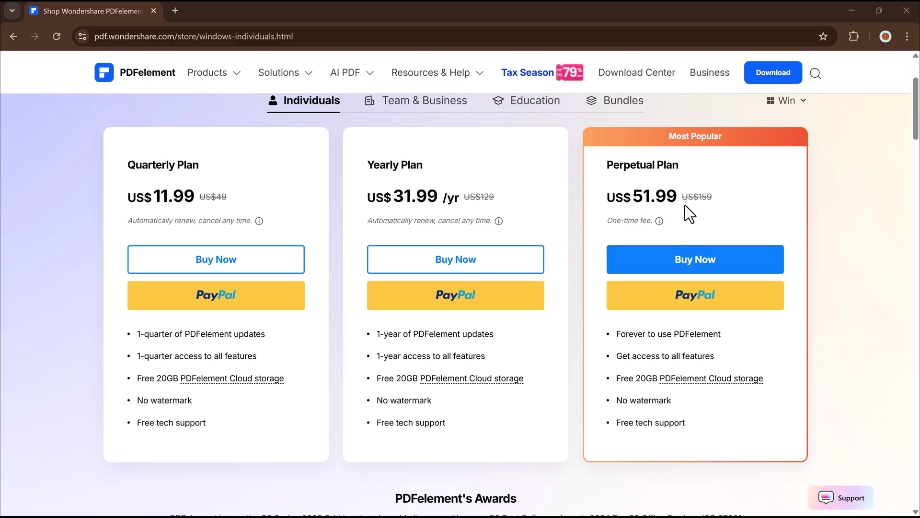
pyautogui.scroll(-1, 689, 213)
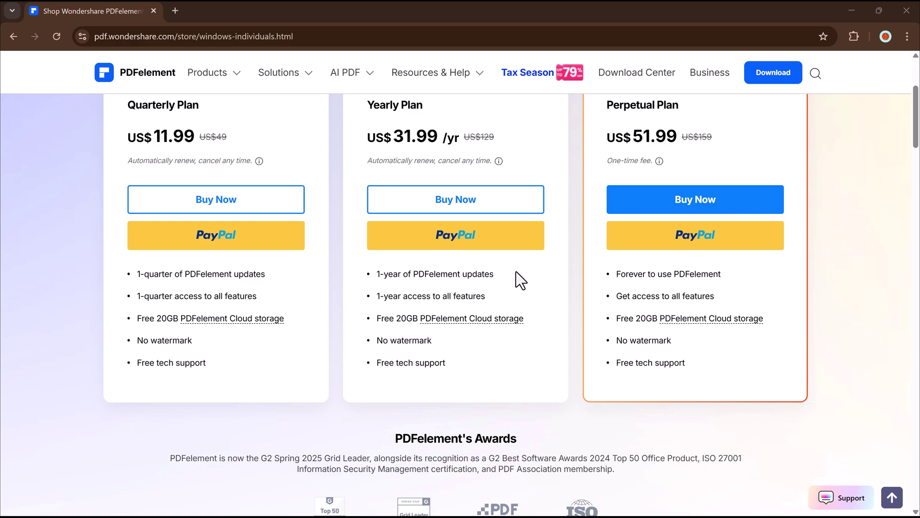
pyautogui.scroll(3, 516, 271)
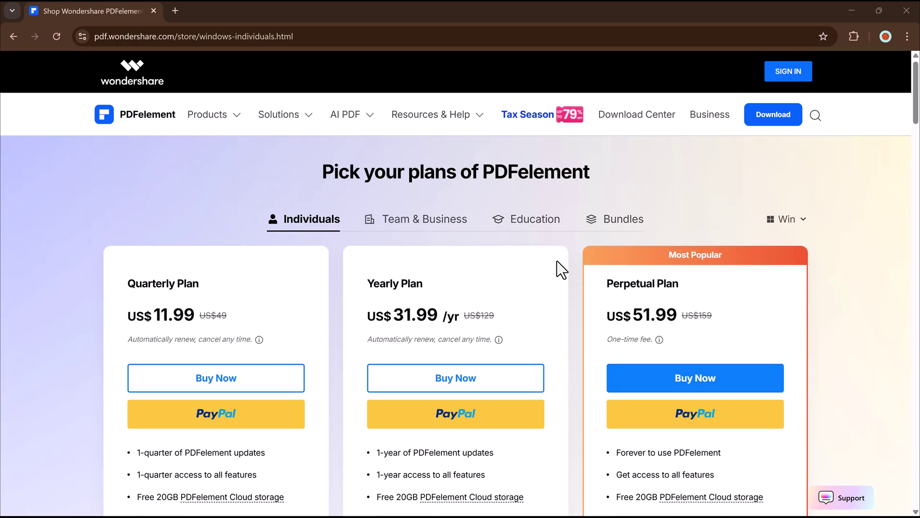
pyautogui.scroll(-2, 558, 269)
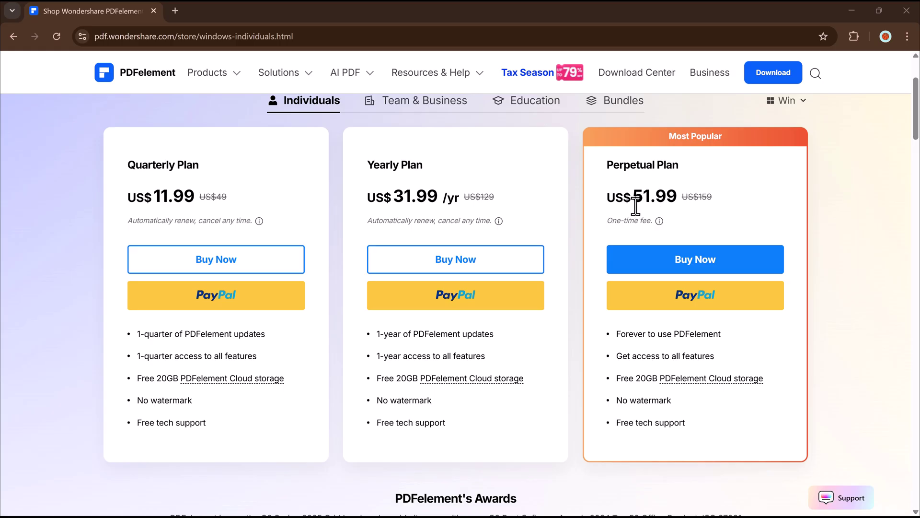
pyautogui.scroll(-1, 685, 211)
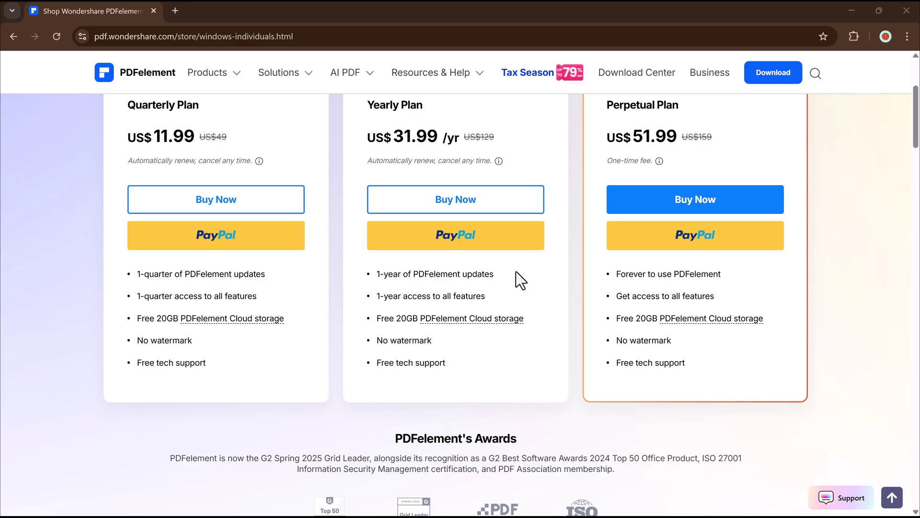
pyautogui.scroll(3, 515, 272)
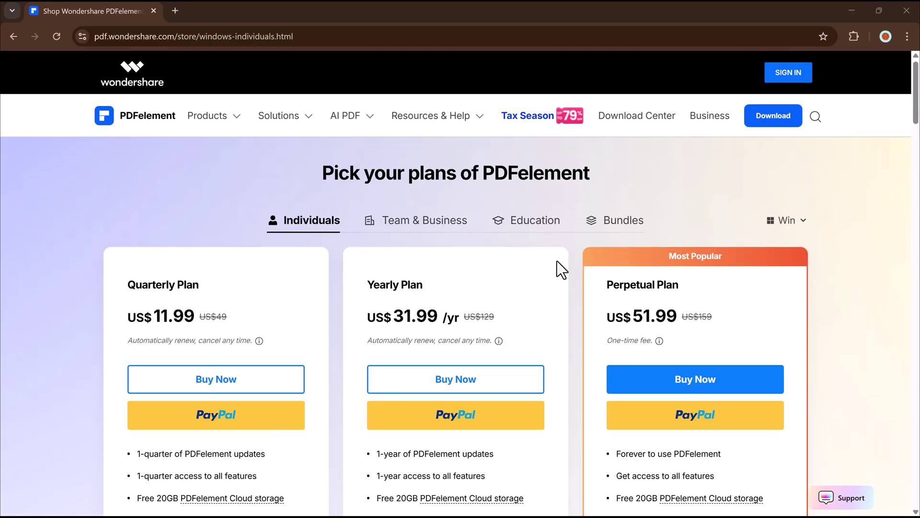
pyautogui.scroll(-2, 556, 263)
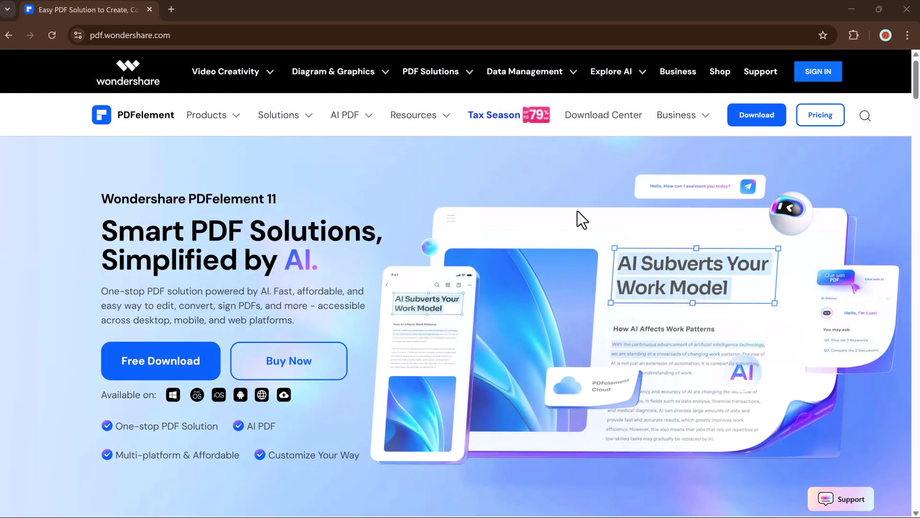
# Step: Show the Edit, Convert, OCR, E-Sign, Create, Organize, Read and Form feature details in turn
pyautogui.scroll(-10, 577, 211)
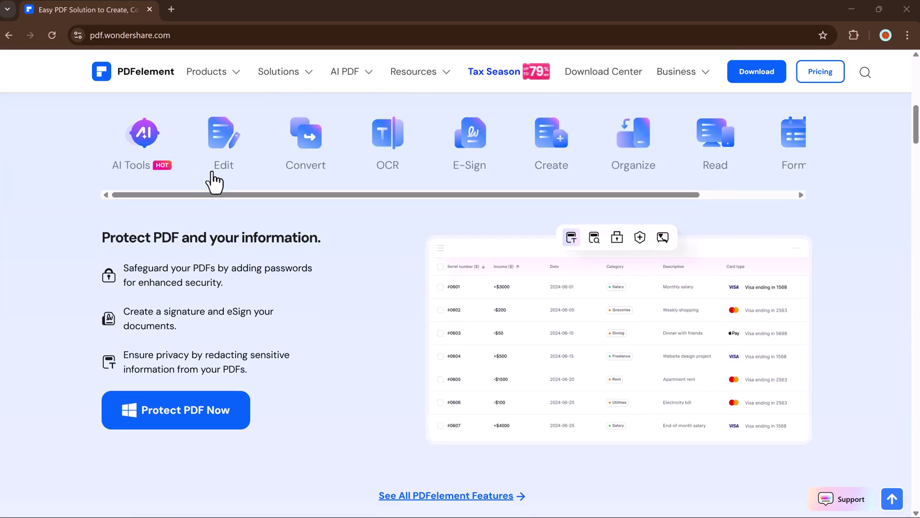
pyautogui.click(220, 148)
pyautogui.click(317, 153)
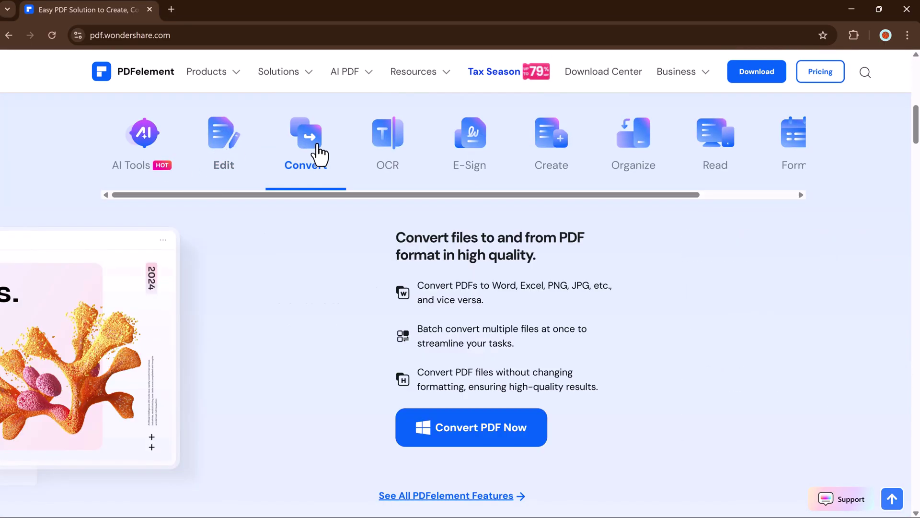
pyautogui.click(383, 155)
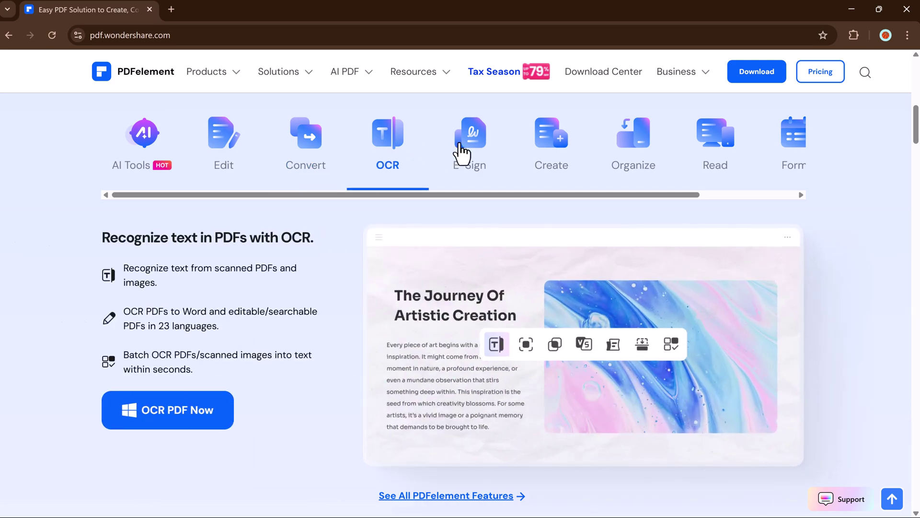
pyautogui.click(467, 154)
pyautogui.click(550, 134)
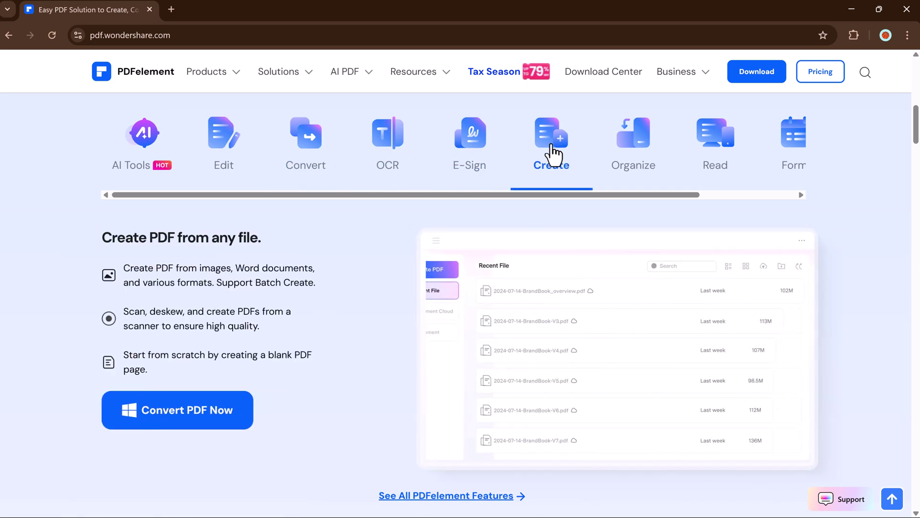
pyautogui.click(621, 153)
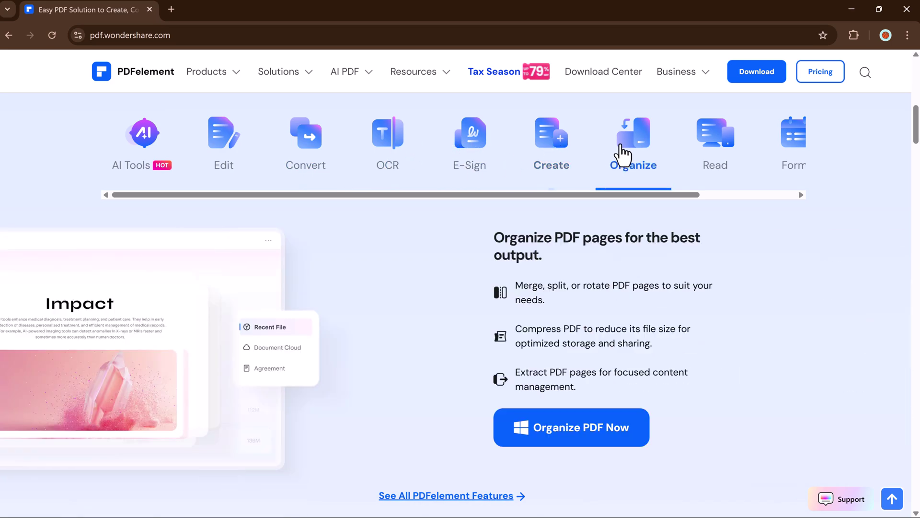
pyautogui.click(723, 154)
pyautogui.click(797, 162)
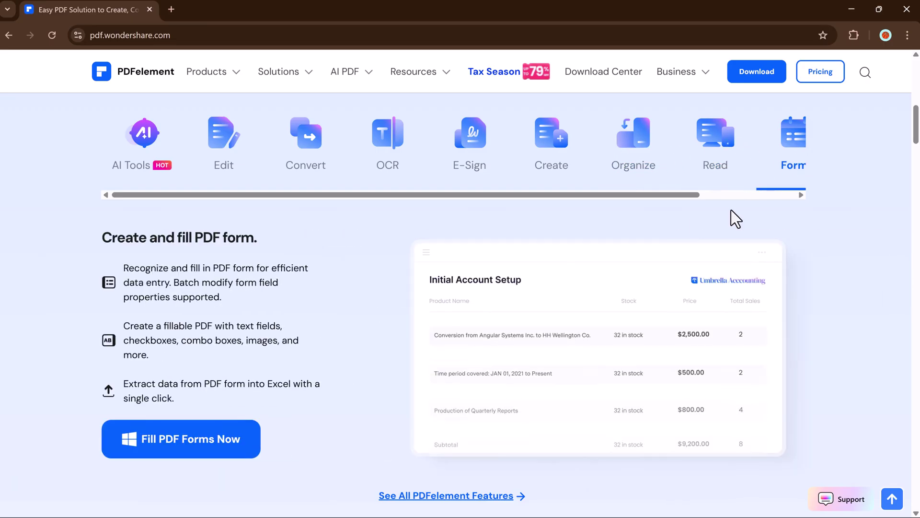
# Step: Scroll down the home page to the AI tools, from Chat with PDF to AI Rewrite PDF
pyautogui.scroll(-1, 682, 226)
pyautogui.scroll(-4, 682, 226)
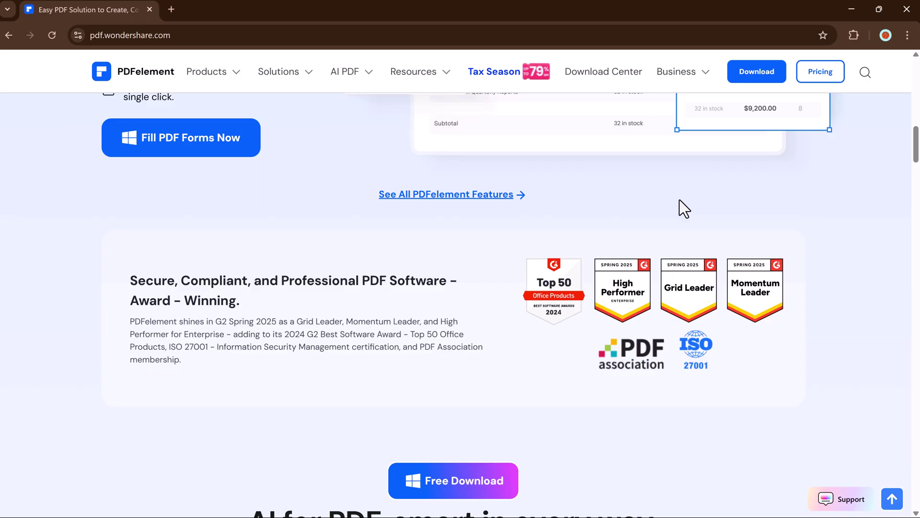
pyautogui.scroll(-4, 679, 200)
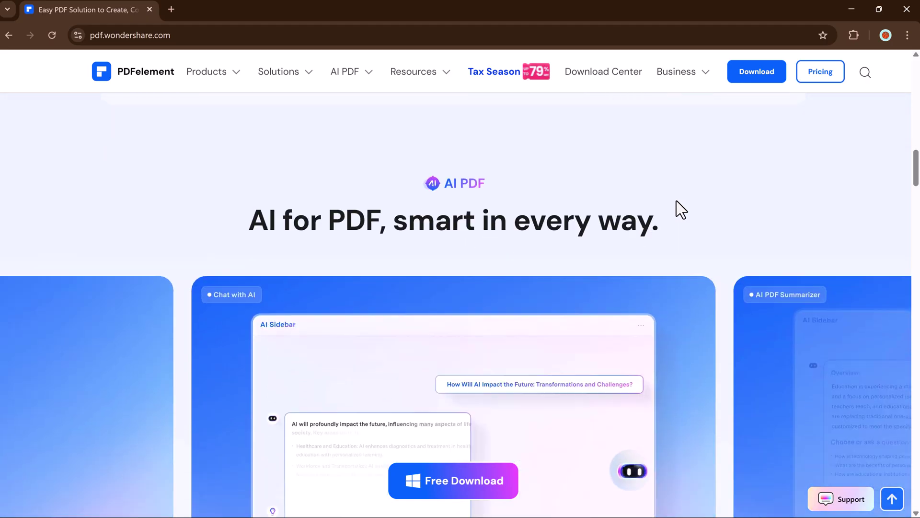
pyautogui.scroll(-1, 682, 210)
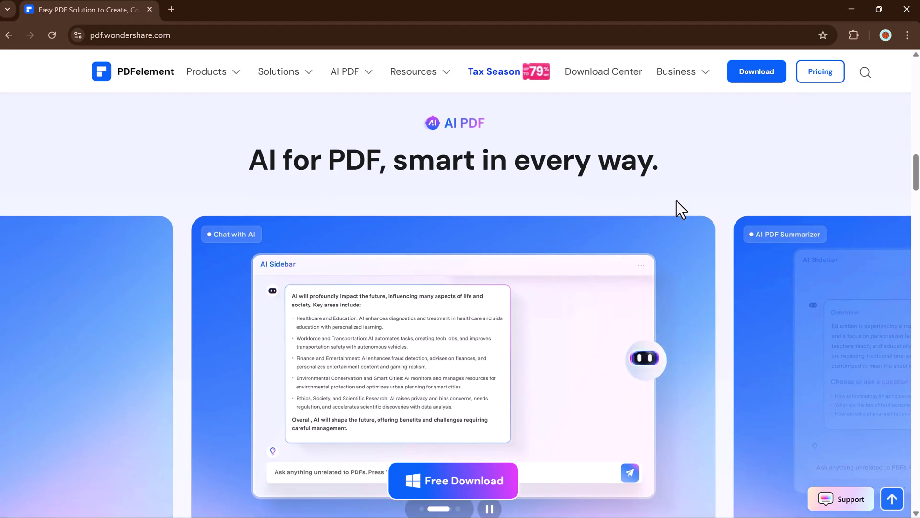
pyautogui.scroll(-4, 676, 204)
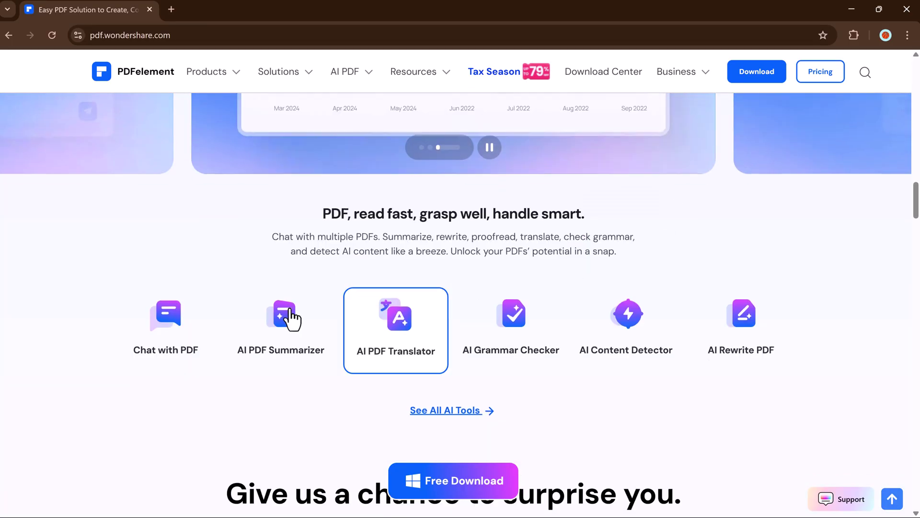
pyautogui.scroll(-2, 240, 287)
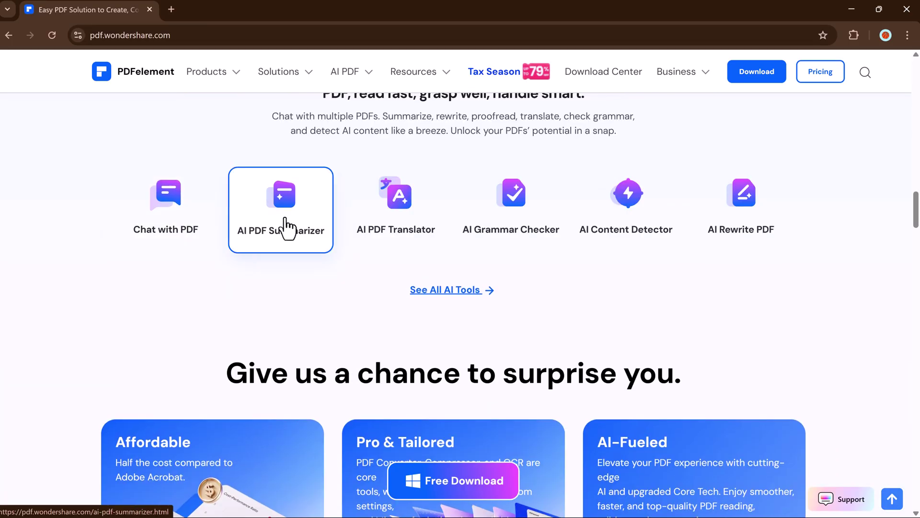